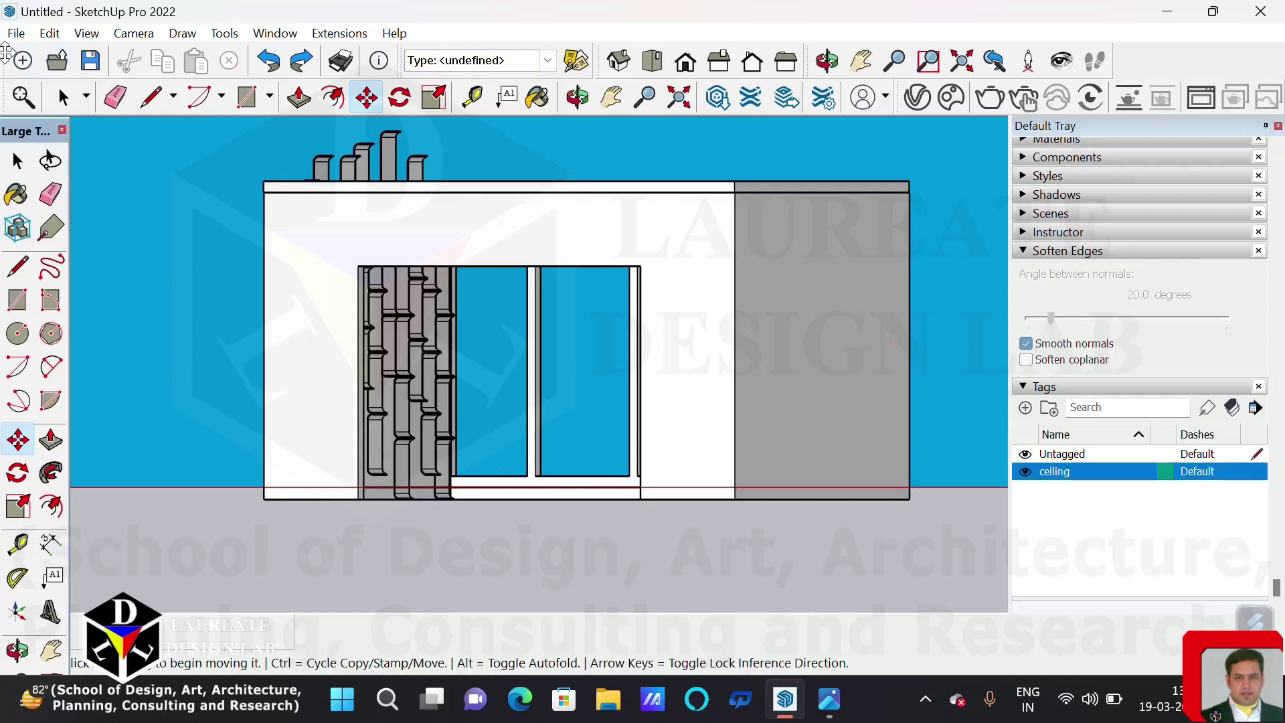
- Switch the camera from Parallel Projection to Perspective so ground and sky show
{"action": "left_click", "coordinate": [85, 34]}
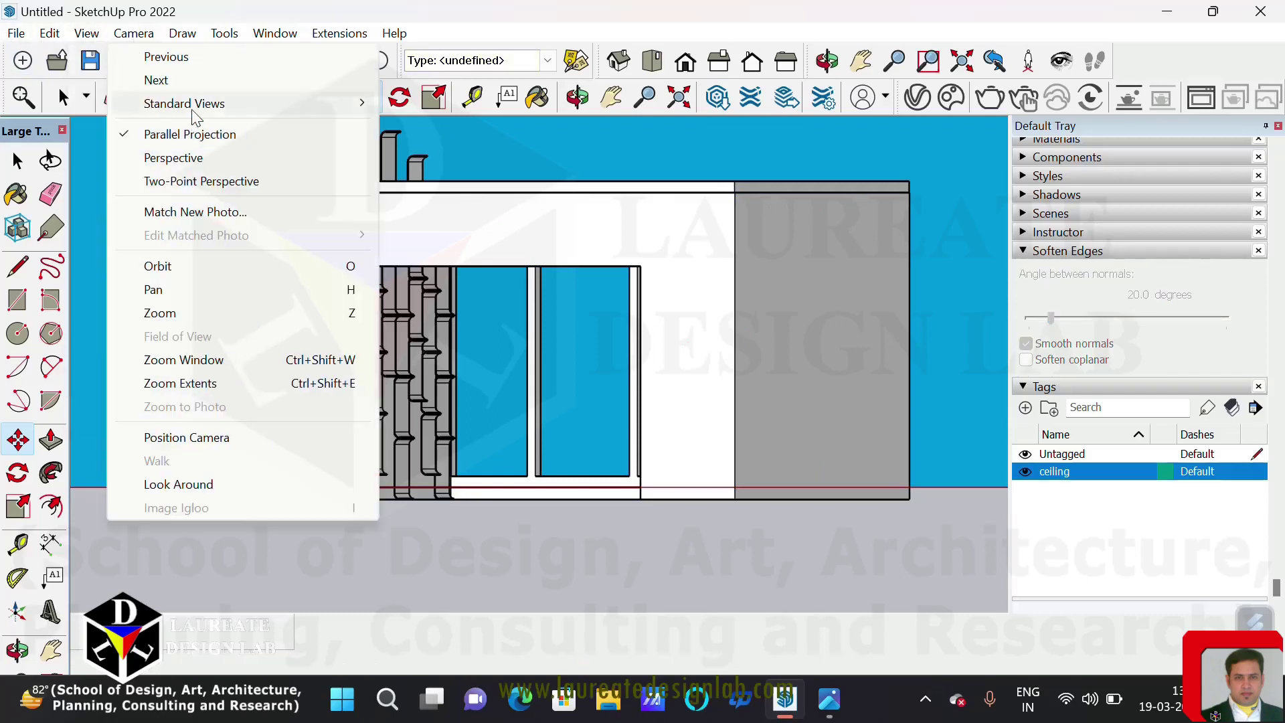
{"action": "left_click", "coordinate": [172, 159]}
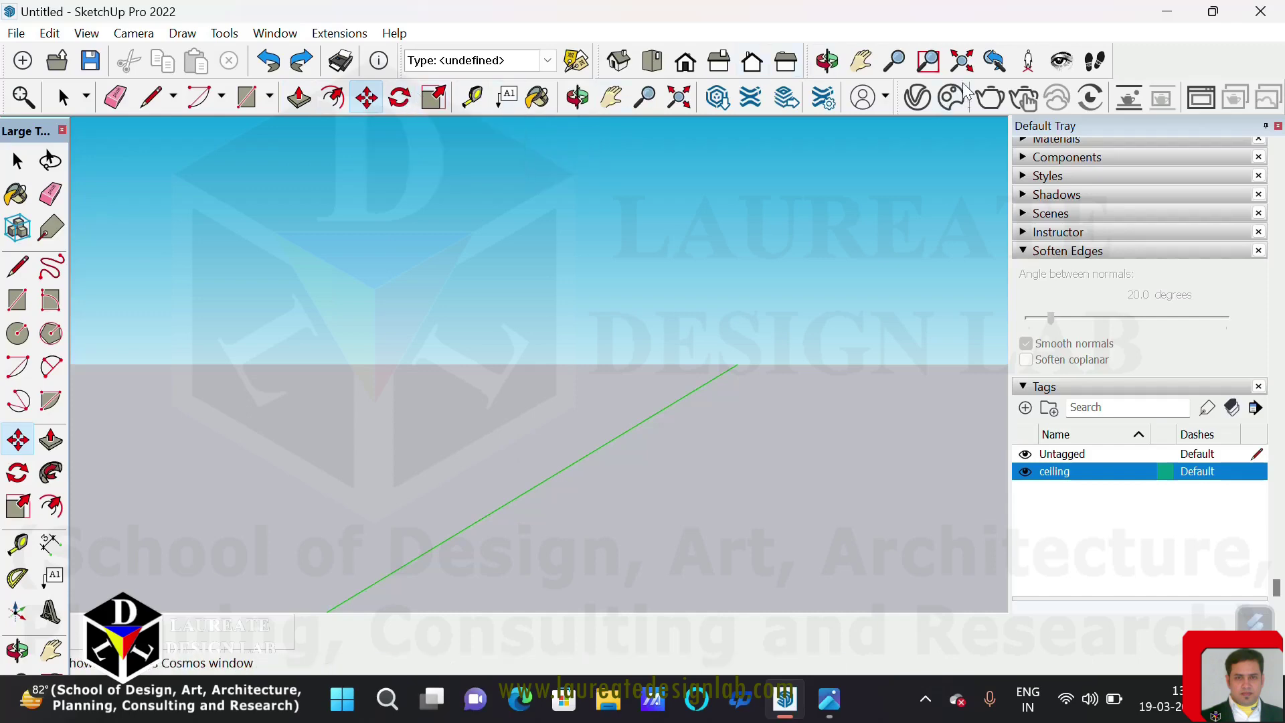
- Zoom to extents, orbit to the building's front, and zoom out to include the scale figure
{"action": "left_click", "coordinate": [951, 64]}
{"action": "scroll", "coordinate": [573, 352], "scroll_direction": "down", "scroll_amount": 3}
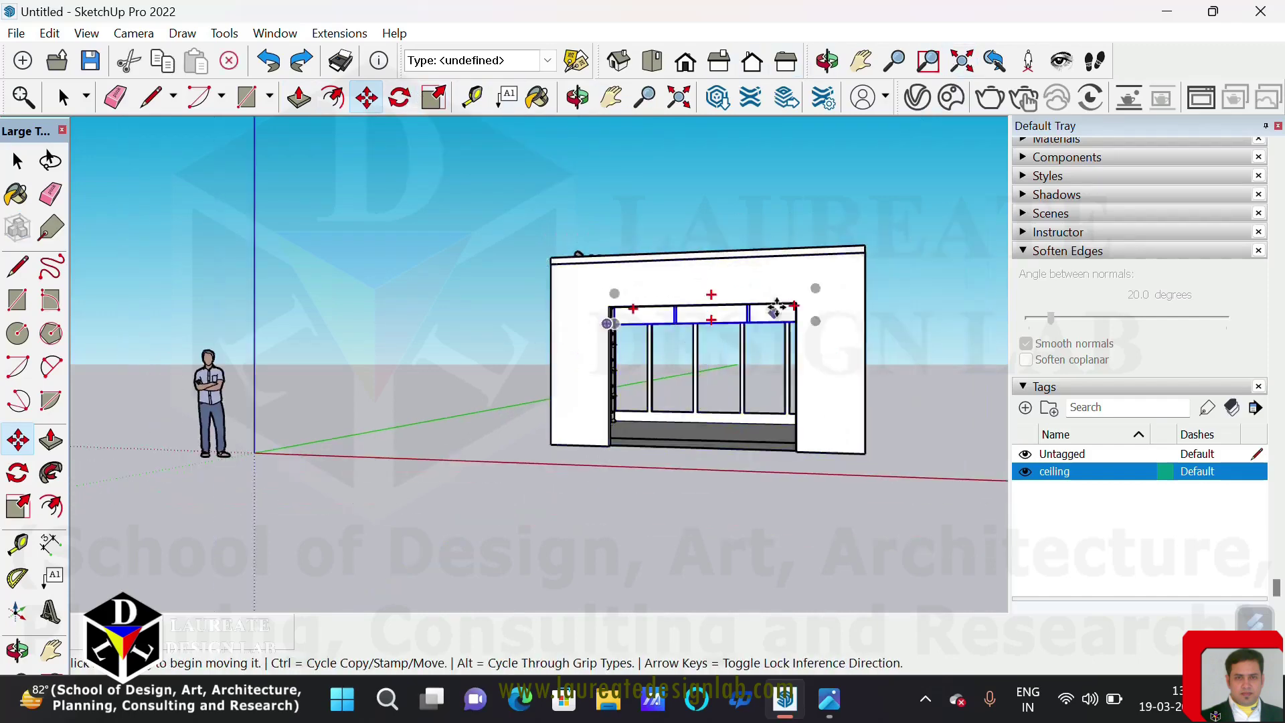
{"action": "middle_click_drag", "start_coordinate": [623, 307], "coordinate": [887, 319]}
{"action": "scroll", "coordinate": [794, 278], "scroll_direction": "up", "scroll_amount": 3}
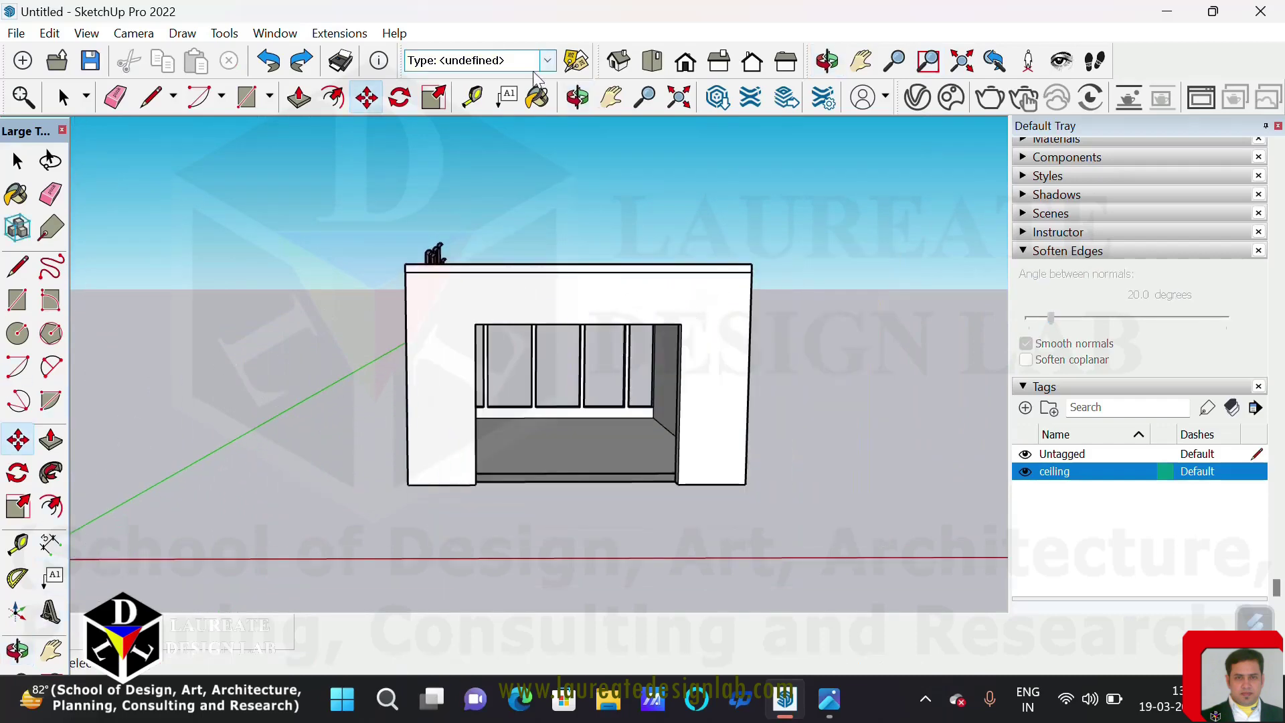
{"action": "left_click", "coordinate": [894, 60]}
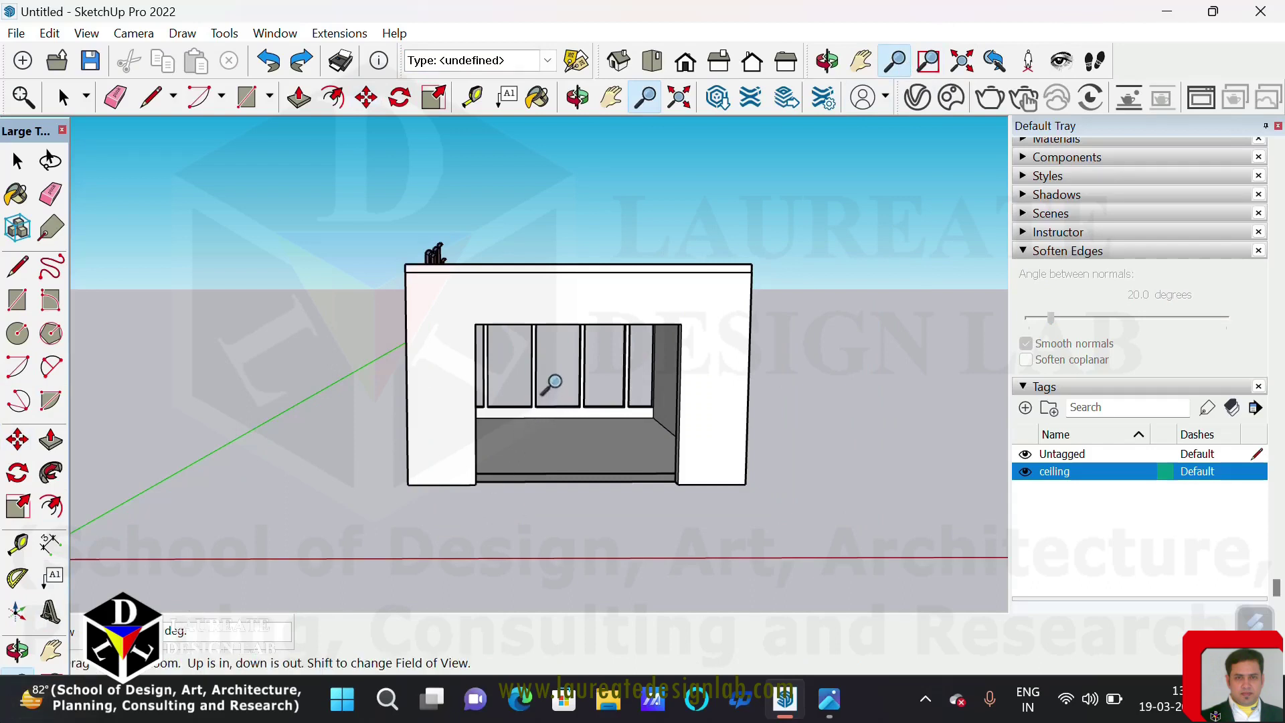
{"action": "left_click_drag", "start_coordinate": [550, 384], "coordinate": [577, 498]}
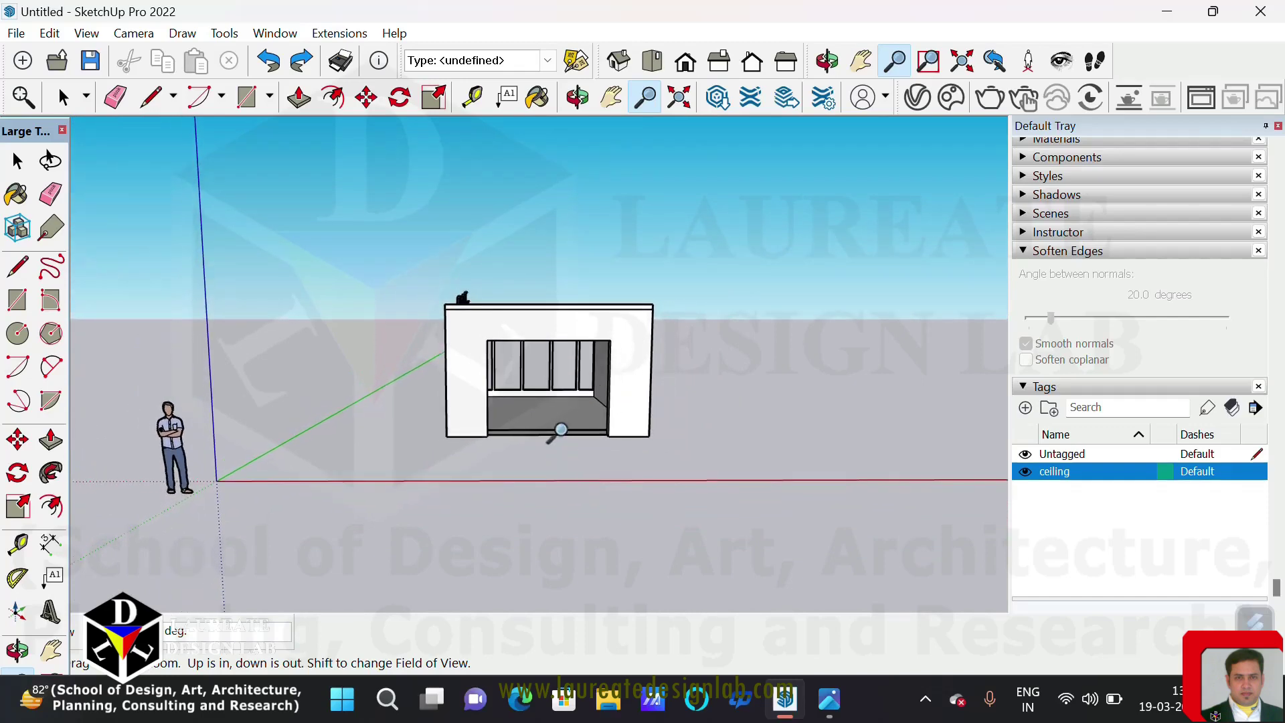
- Position the camera on the room floor at eye level, facing the window wall
{"action": "left_click", "coordinate": [1029, 62]}
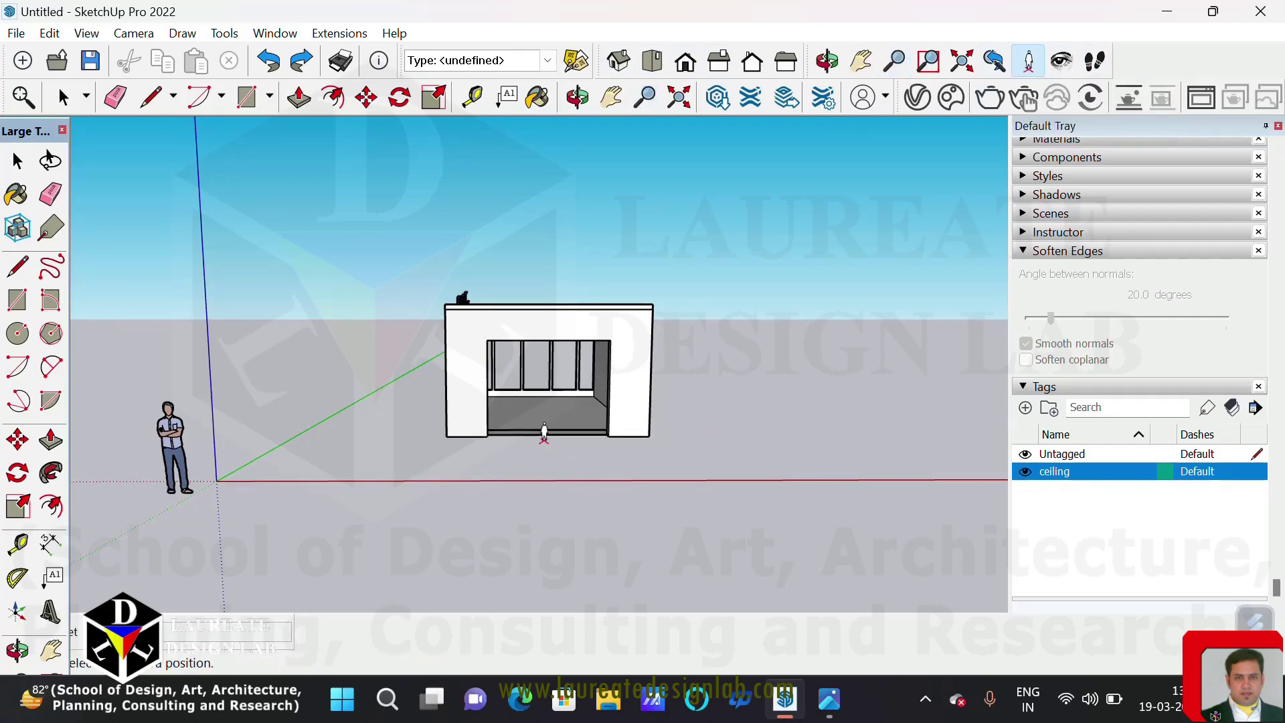
{"action": "left_click", "coordinate": [544, 429]}
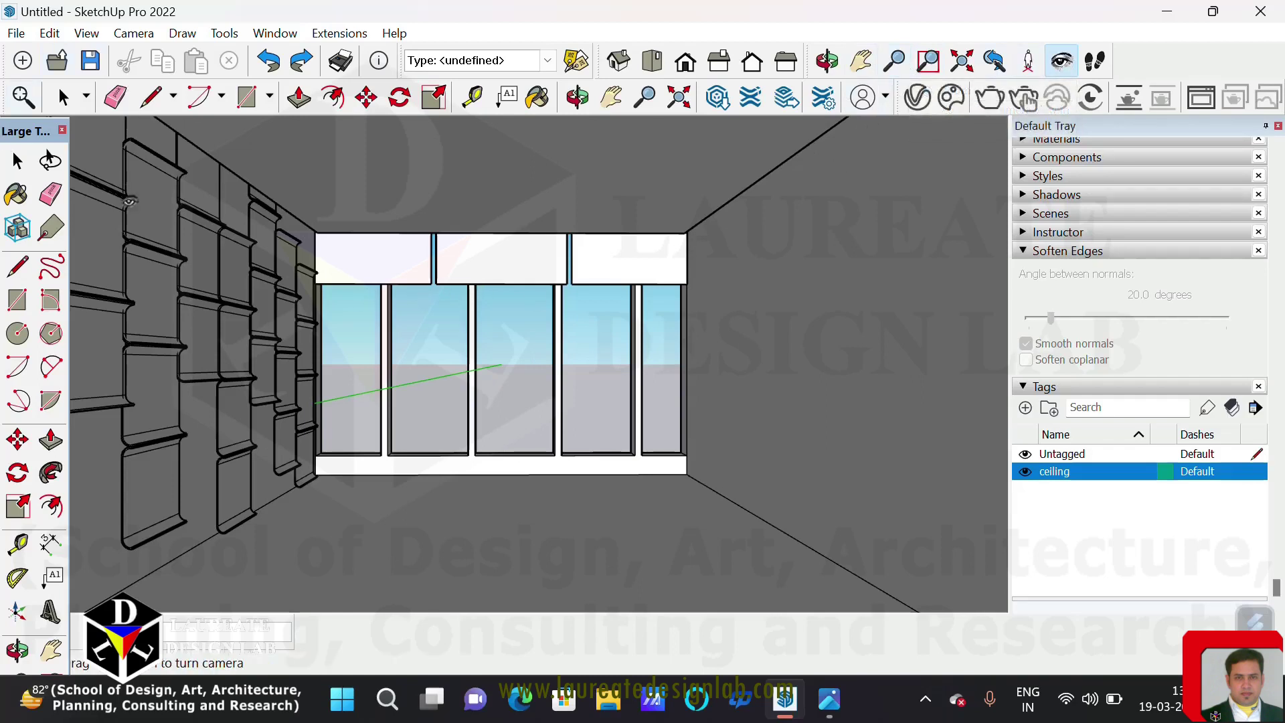
- Add a scene from the interior window-wall view and update Scene 1 with it
{"action": "left_click", "coordinate": [86, 34]}
{"action": "mouse_move", "coordinate": [131, 414]}
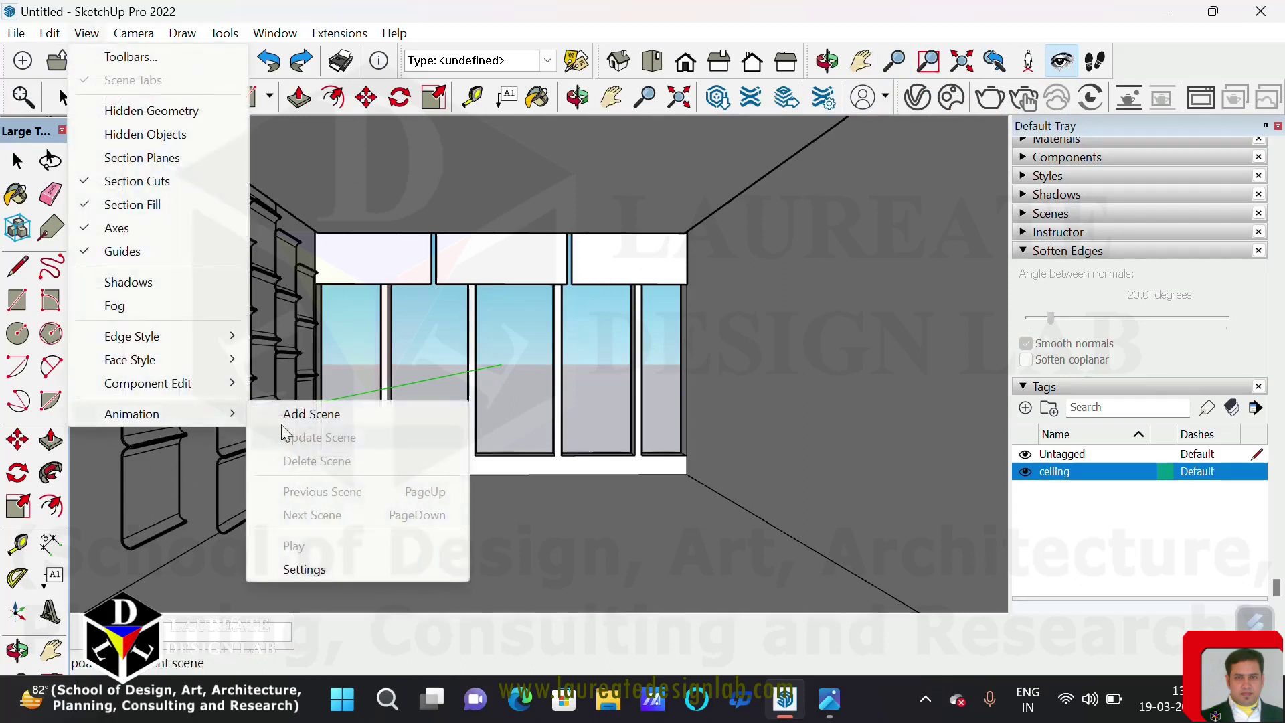
{"action": "left_click", "coordinate": [298, 431]}
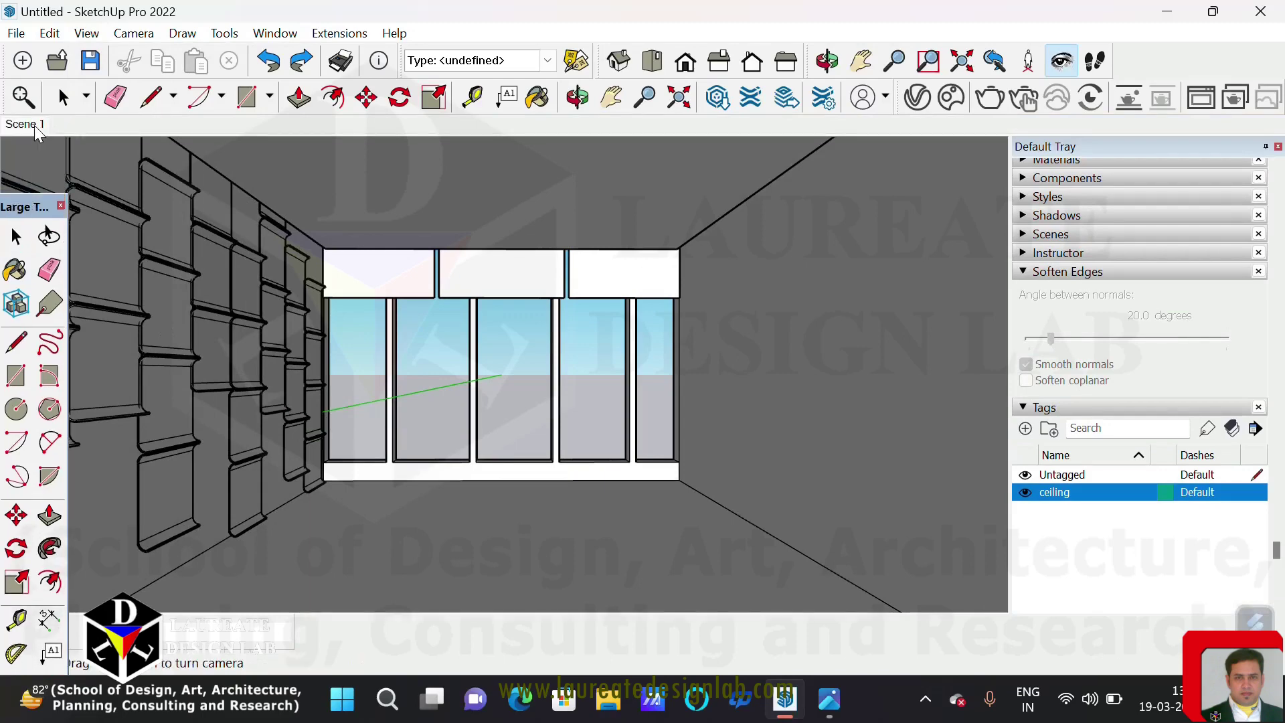
{"action": "right_click", "coordinate": [34, 126]}
{"action": "left_click", "coordinate": [103, 218]}
- Orbit the camera back outside the building
{"action": "scroll", "coordinate": [398, 292], "scroll_direction": "down", "scroll_amount": 5}
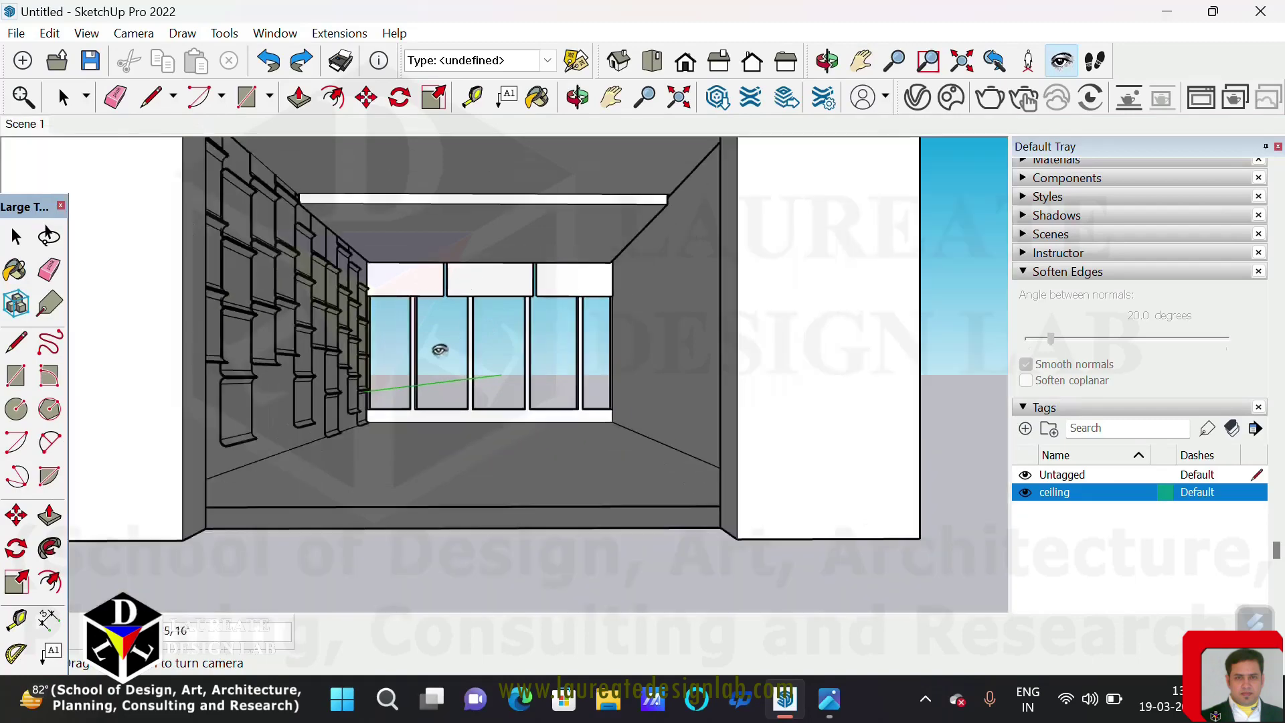
{"action": "scroll", "coordinate": [436, 351], "scroll_direction": "down", "scroll_amount": 5}
{"action": "mouse_move", "coordinate": [450, 350]}
{"action": "middle_mouse_down"}
{"action": "mouse_move", "coordinate": [603, 474]}
{"action": "mouse_move", "coordinate": [272, 385]}
{"action": "middle_mouse_up"}
- Return to the Scene 1 view and add Scene 2 from it
{"action": "left_click", "coordinate": [429, 395]}
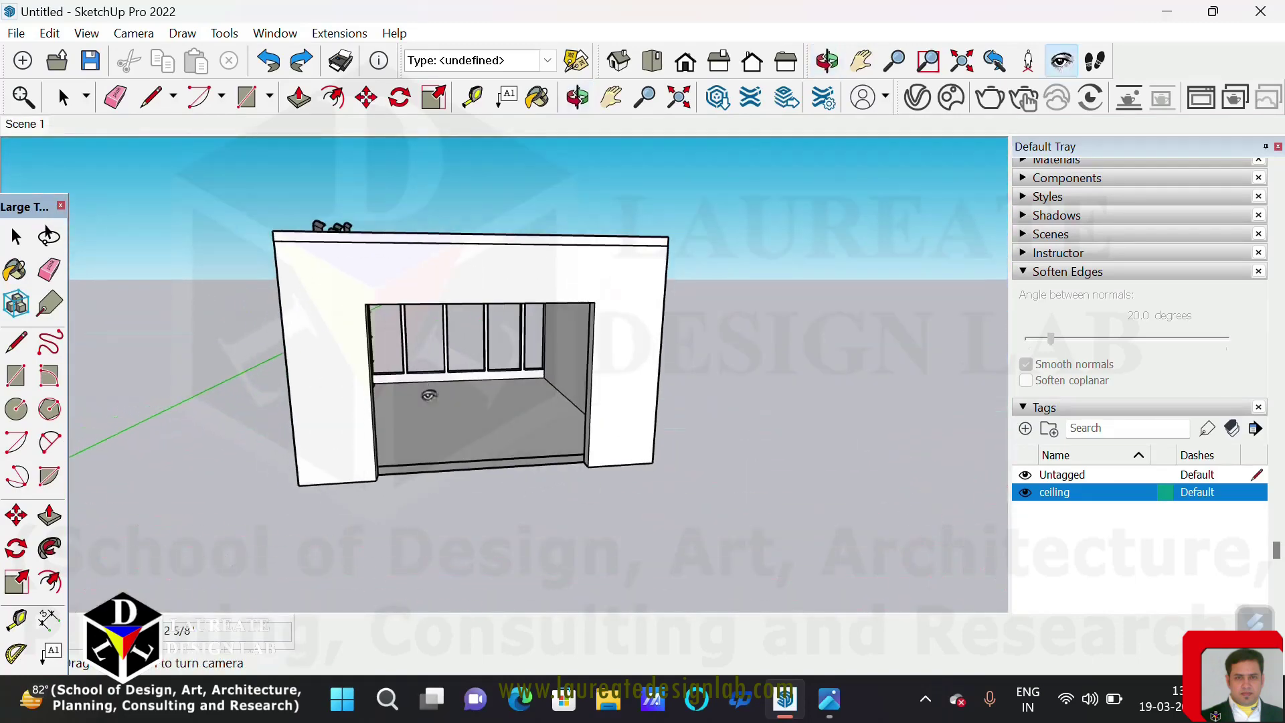
{"action": "left_click", "coordinate": [23, 124]}
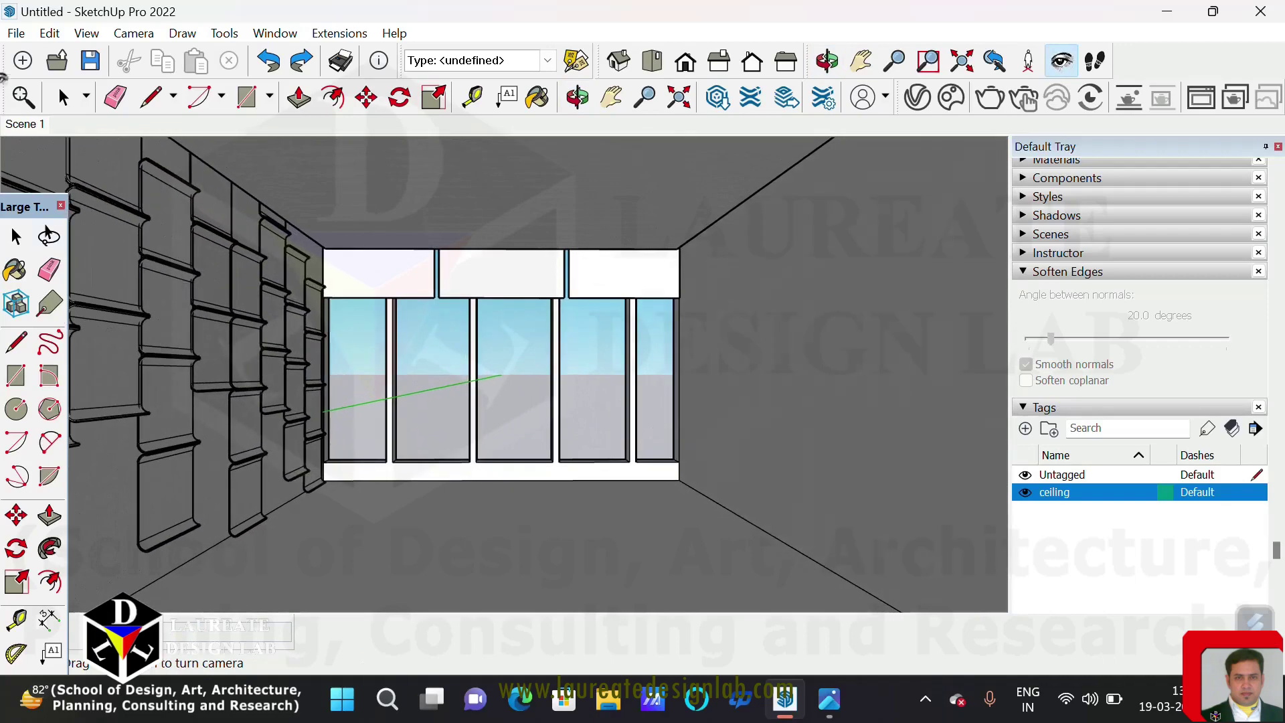
{"action": "right_click", "coordinate": [27, 124]}
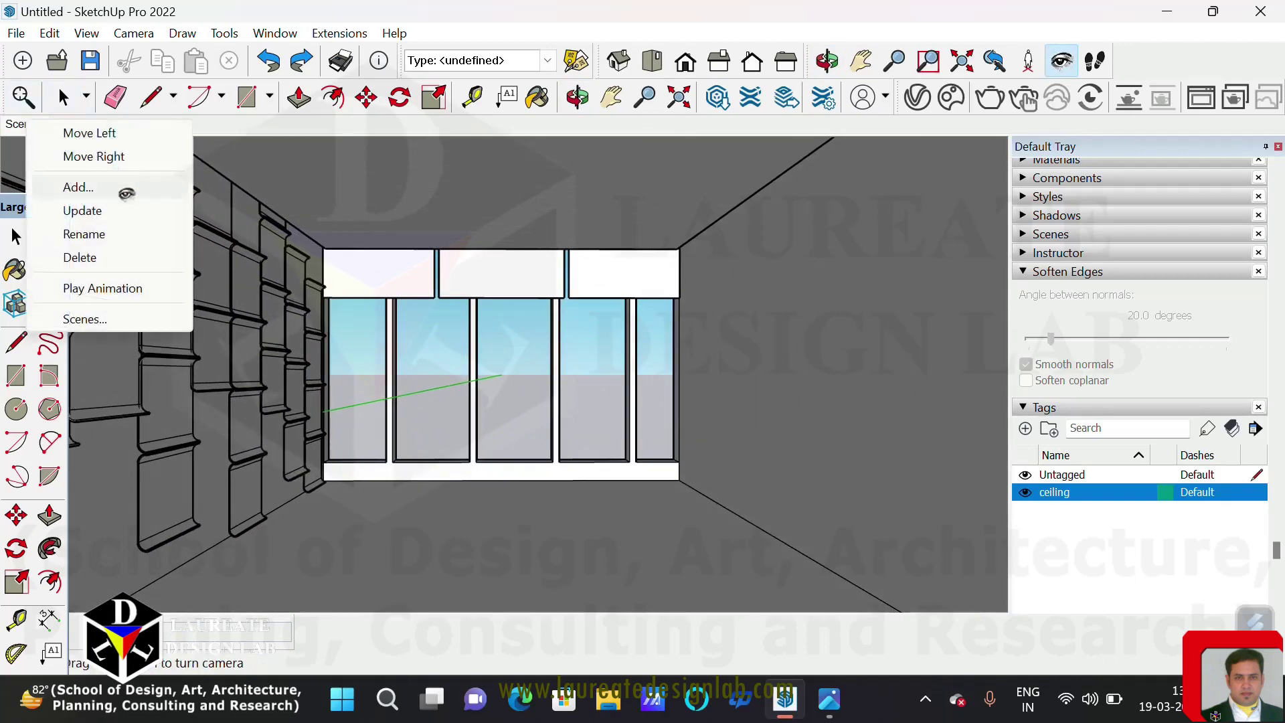
{"action": "left_click", "coordinate": [79, 186]}
- Orbit to an exterior view level with the room's open front
{"action": "middle_click_drag", "start_coordinate": [402, 334], "coordinate": [473, 453]}
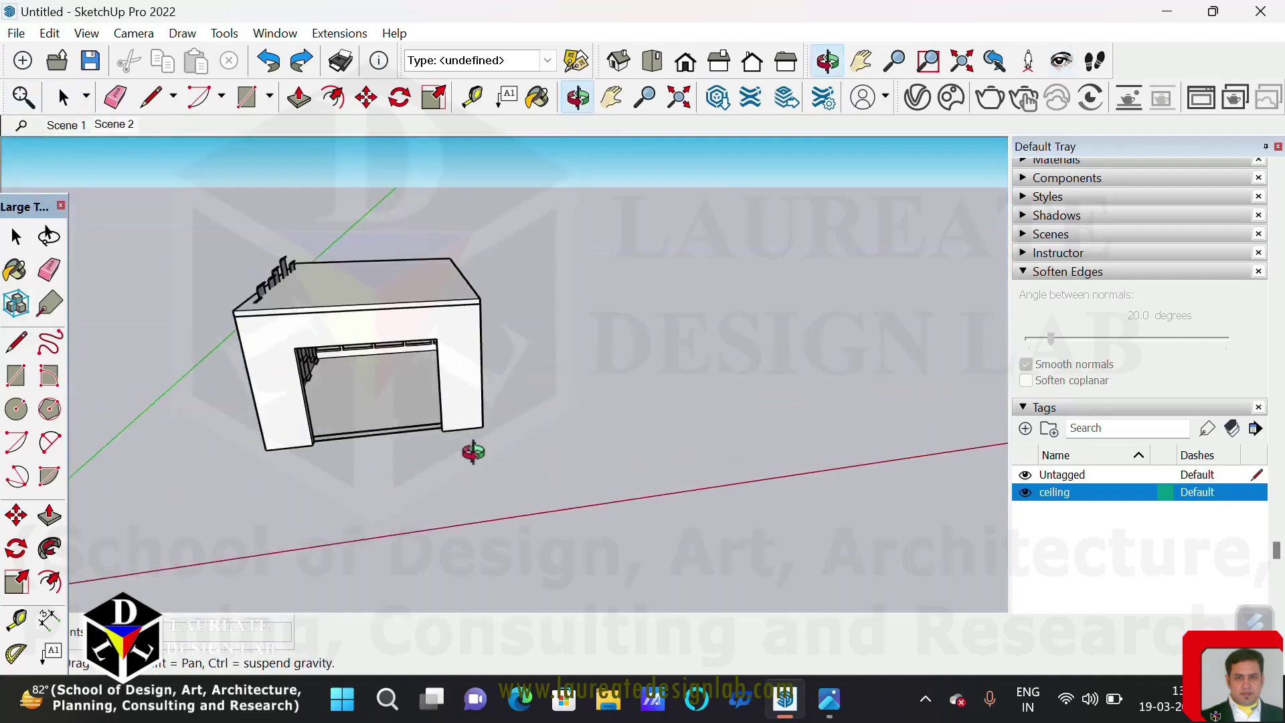
{"action": "left_click_drag", "start_coordinate": [473, 453], "coordinate": [336, 204]}
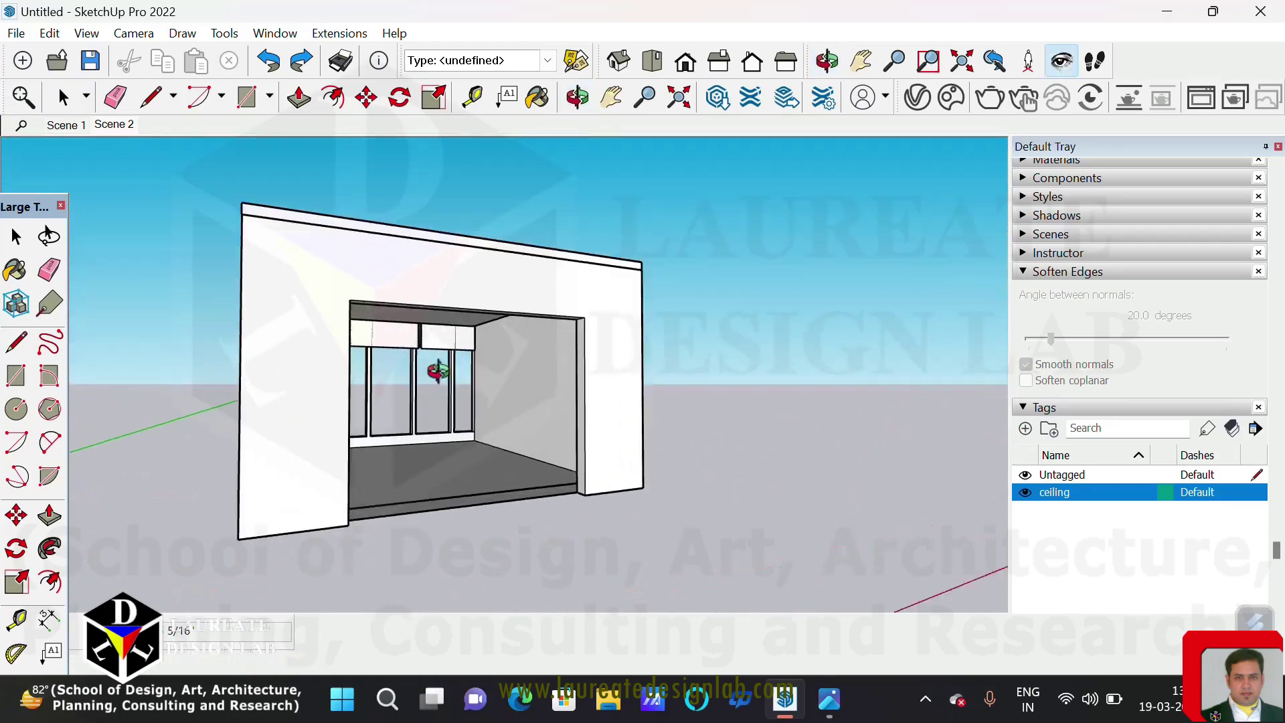
{"action": "mouse_move", "coordinate": [439, 371]}
{"action": "middle_mouse_down"}
{"action": "mouse_move", "coordinate": [444, 418]}
{"action": "mouse_move", "coordinate": [430, 421]}
{"action": "mouse_move", "coordinate": [461, 395]}
{"action": "middle_mouse_up"}
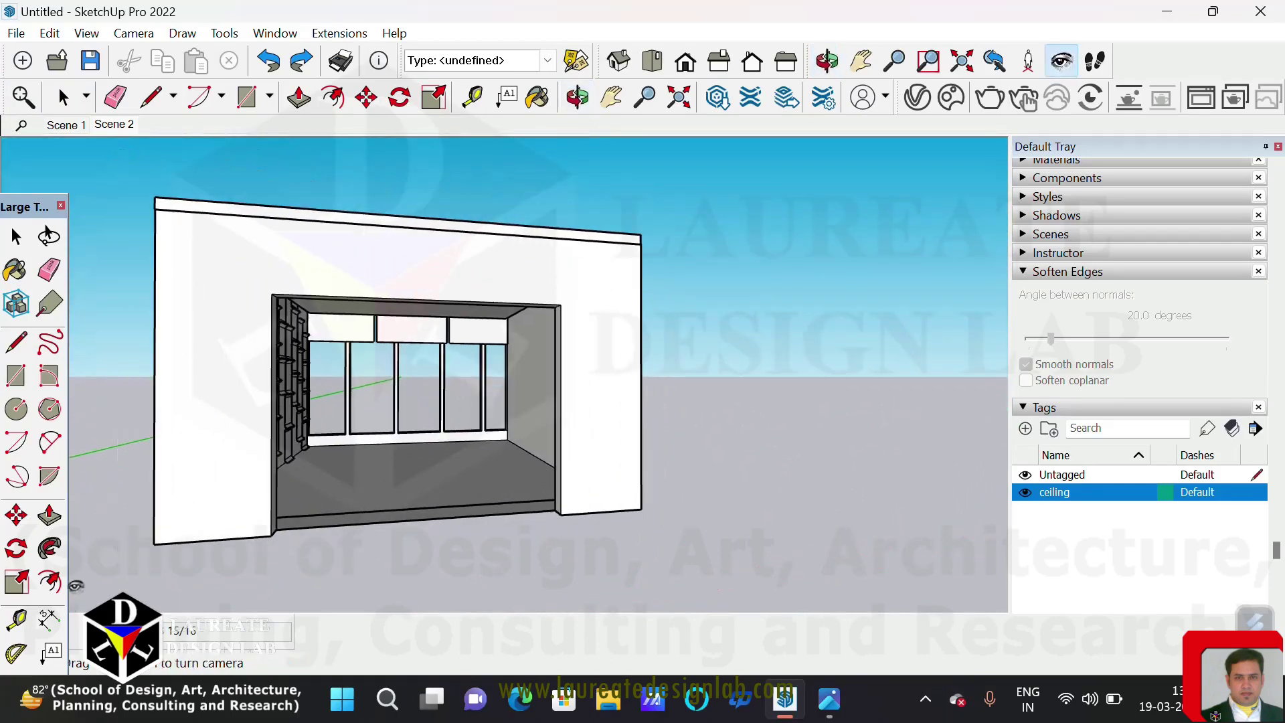
- Zoom out, stand the camera on the room floor, and turn it toward the windows
{"action": "left_click", "coordinate": [645, 97]}
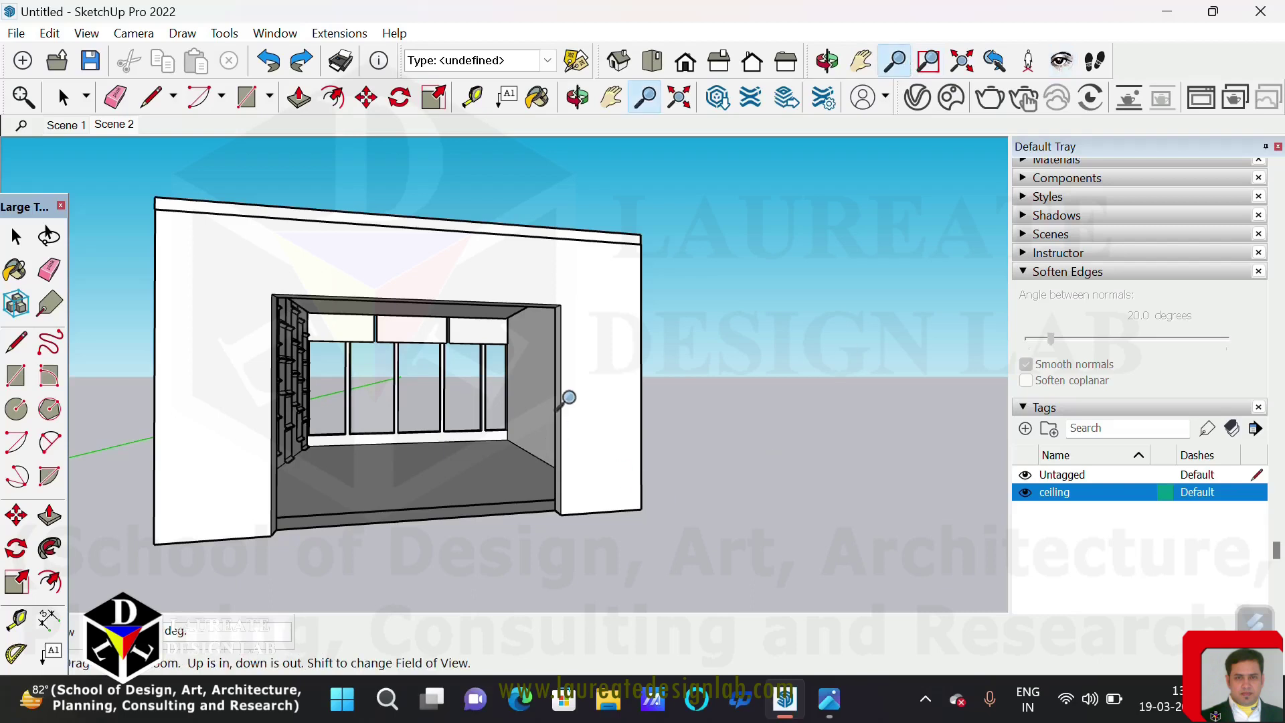
{"action": "left_click_drag", "start_coordinate": [569, 394], "coordinate": [575, 469]}
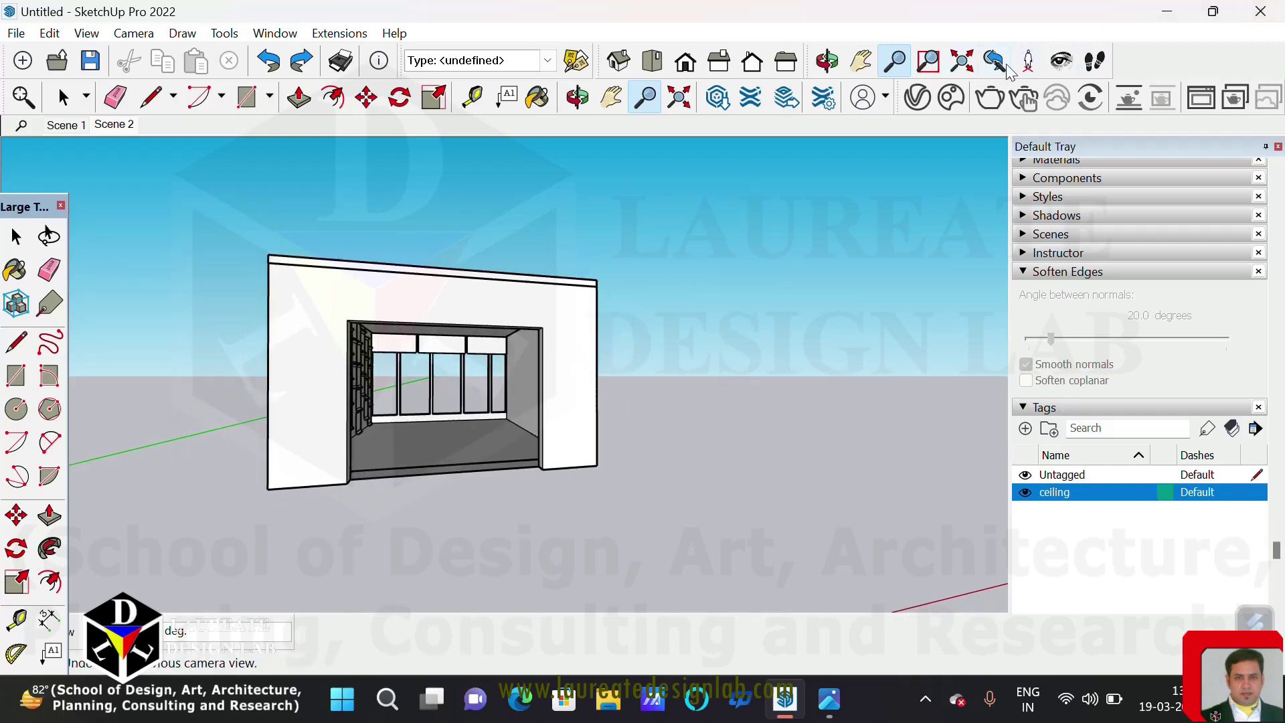
{"action": "left_click", "coordinate": [1030, 59]}
{"action": "left_click", "coordinate": [448, 470]}
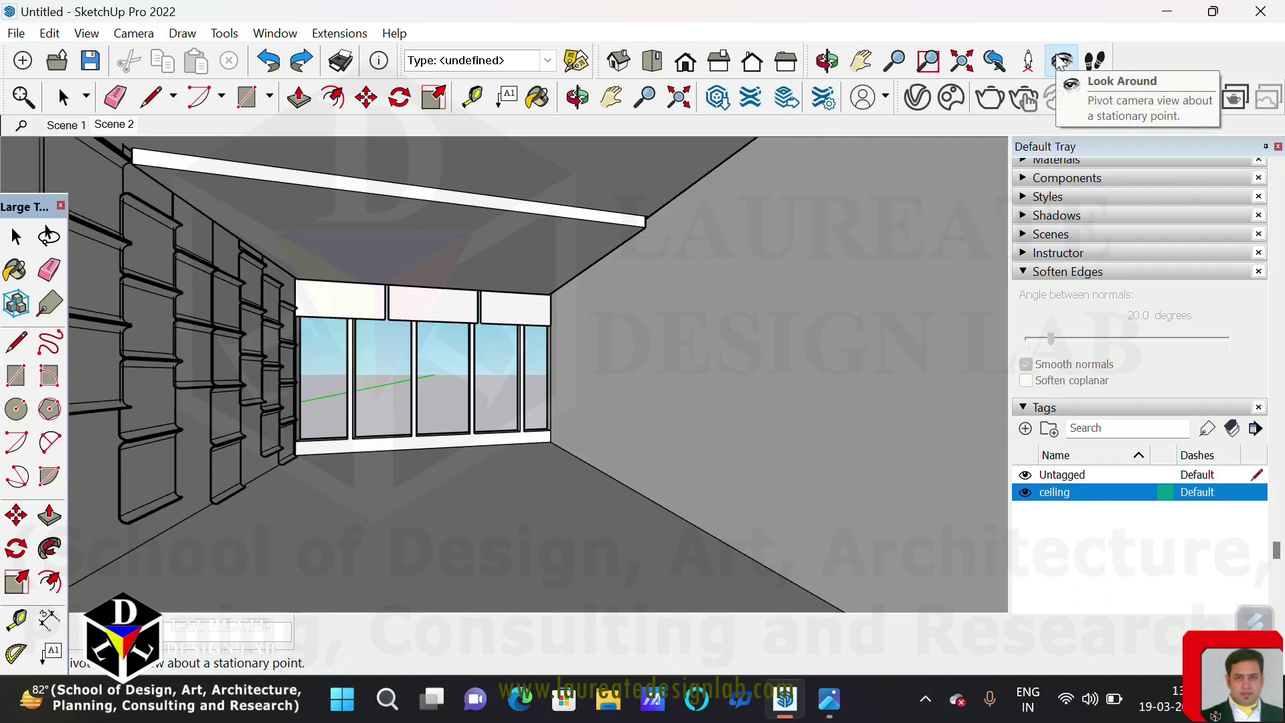
{"action": "left_click_drag", "start_coordinate": [493, 421], "coordinate": [333, 407]}
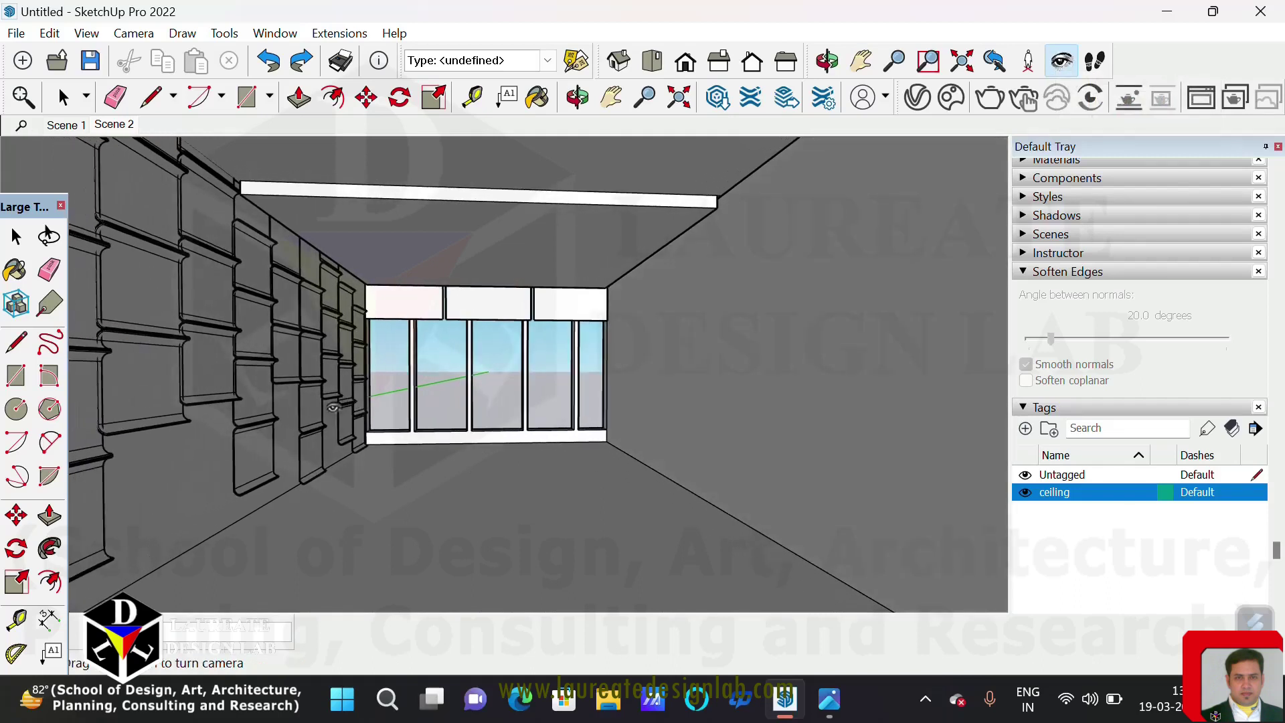
- Update Scene 2 to the ceiling-beam view, compare Scenes 1 and 2, then add Scene 3
{"action": "right_click", "coordinate": [103, 125]}
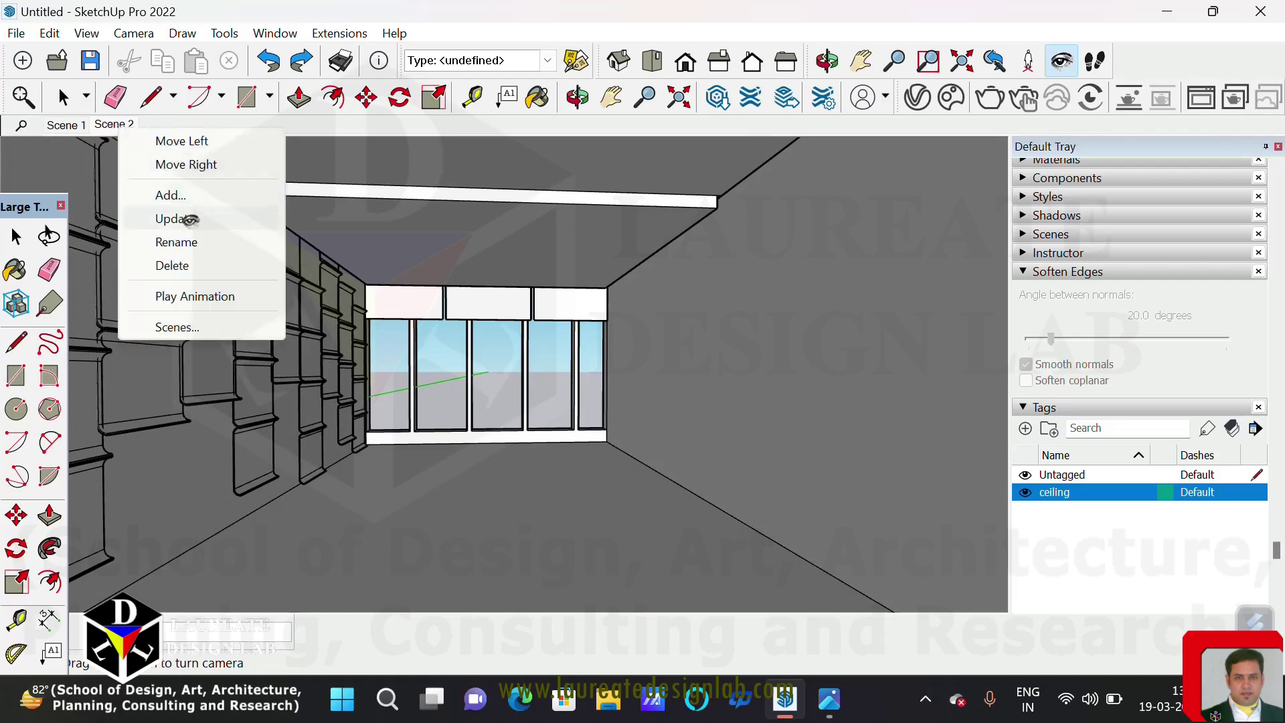
{"action": "left_click", "coordinate": [180, 217]}
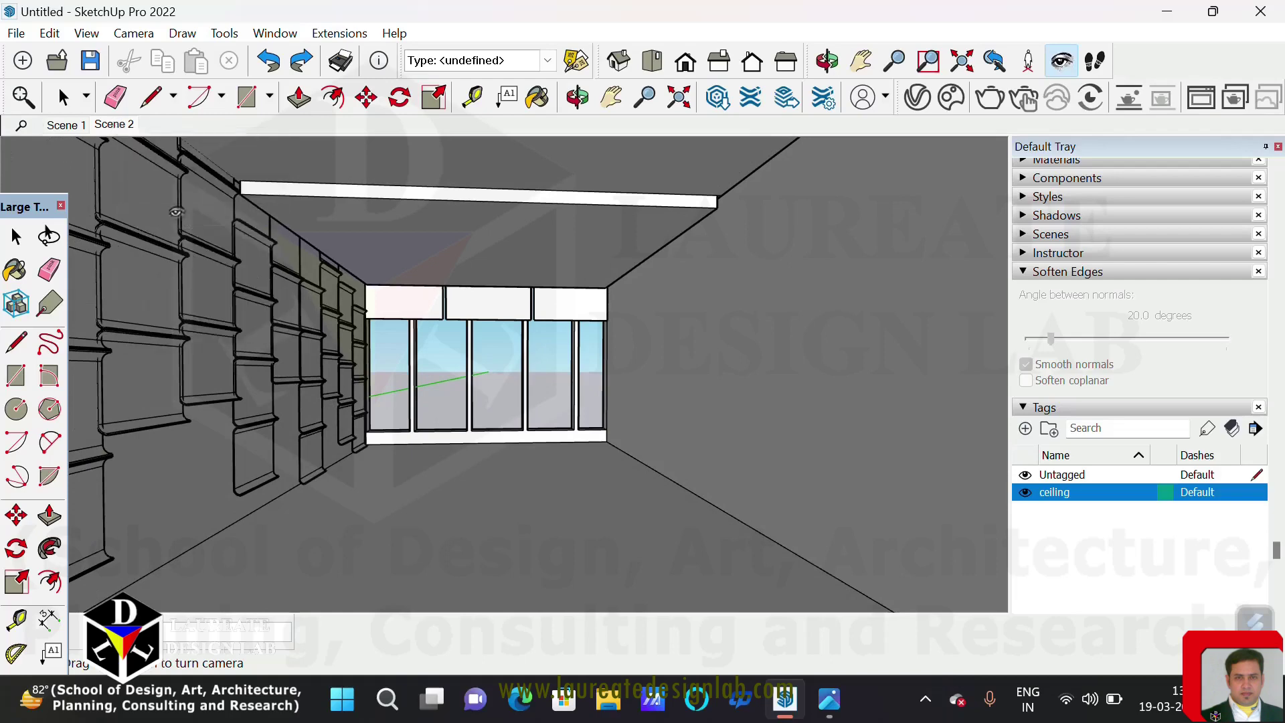
{"action": "left_click", "coordinate": [78, 126]}
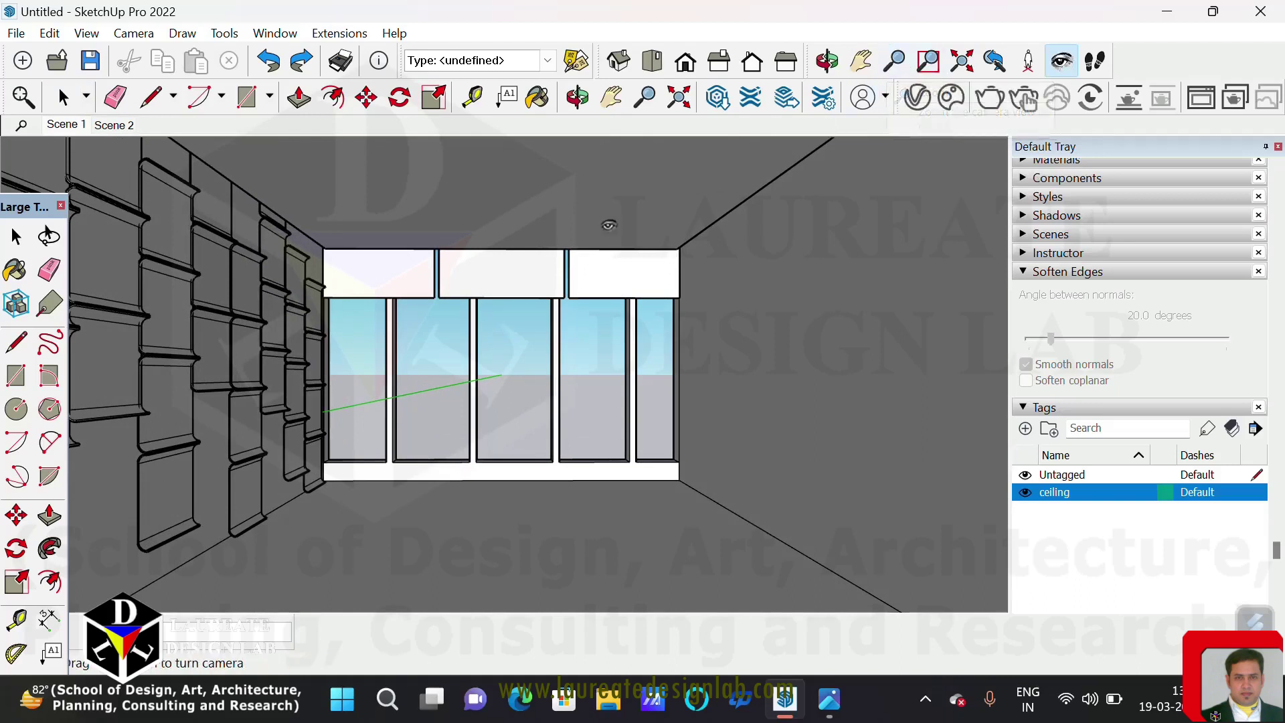
{"action": "left_click", "coordinate": [110, 134]}
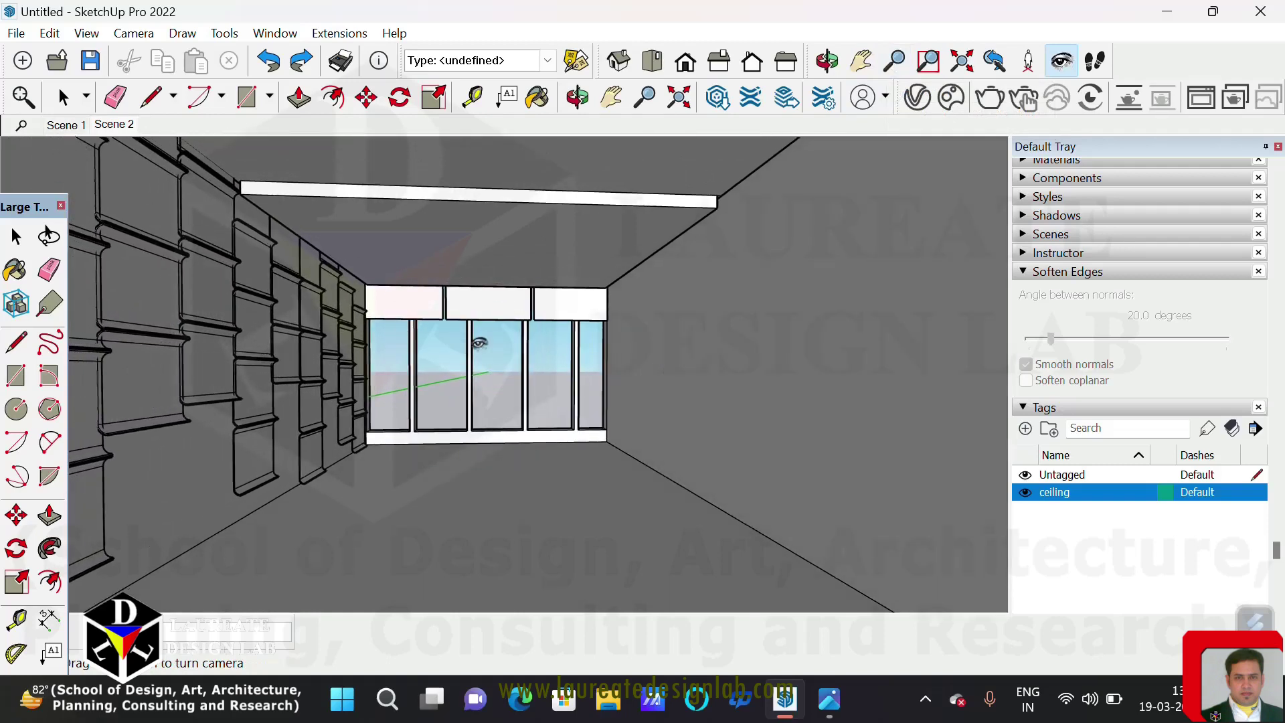
{"action": "right_click", "coordinate": [123, 134]}
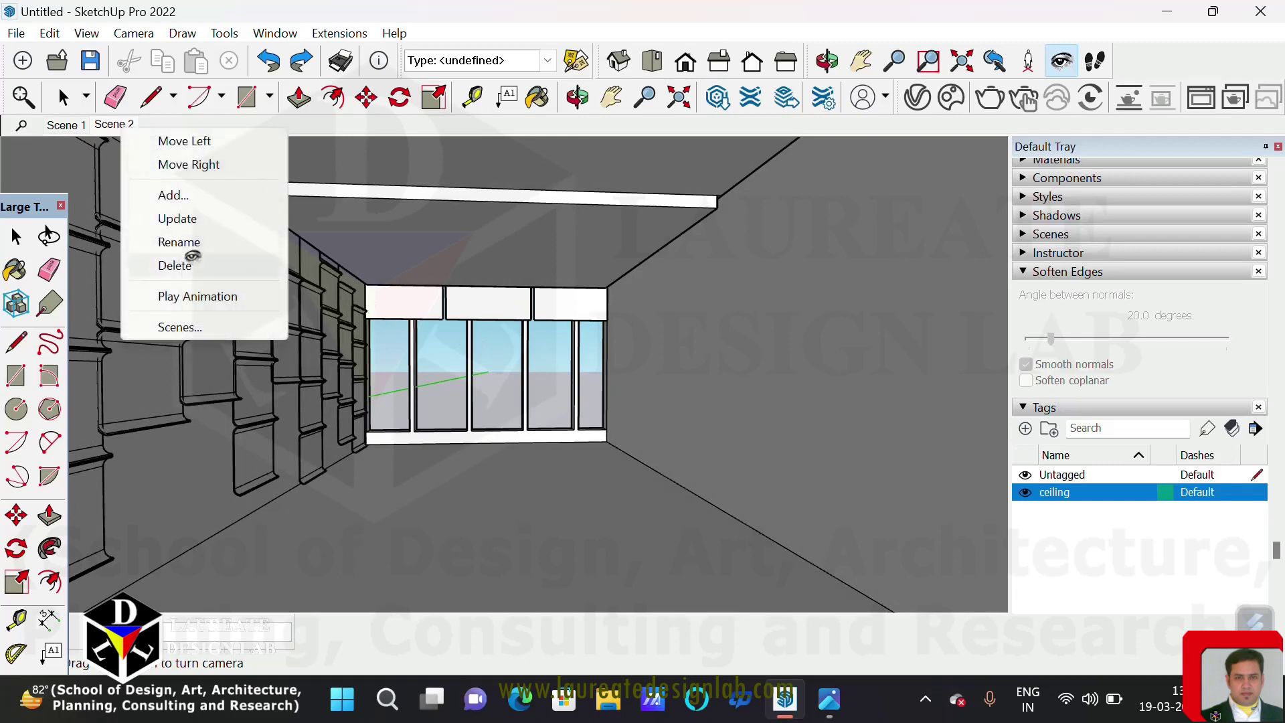
{"action": "left_click", "coordinate": [193, 196]}
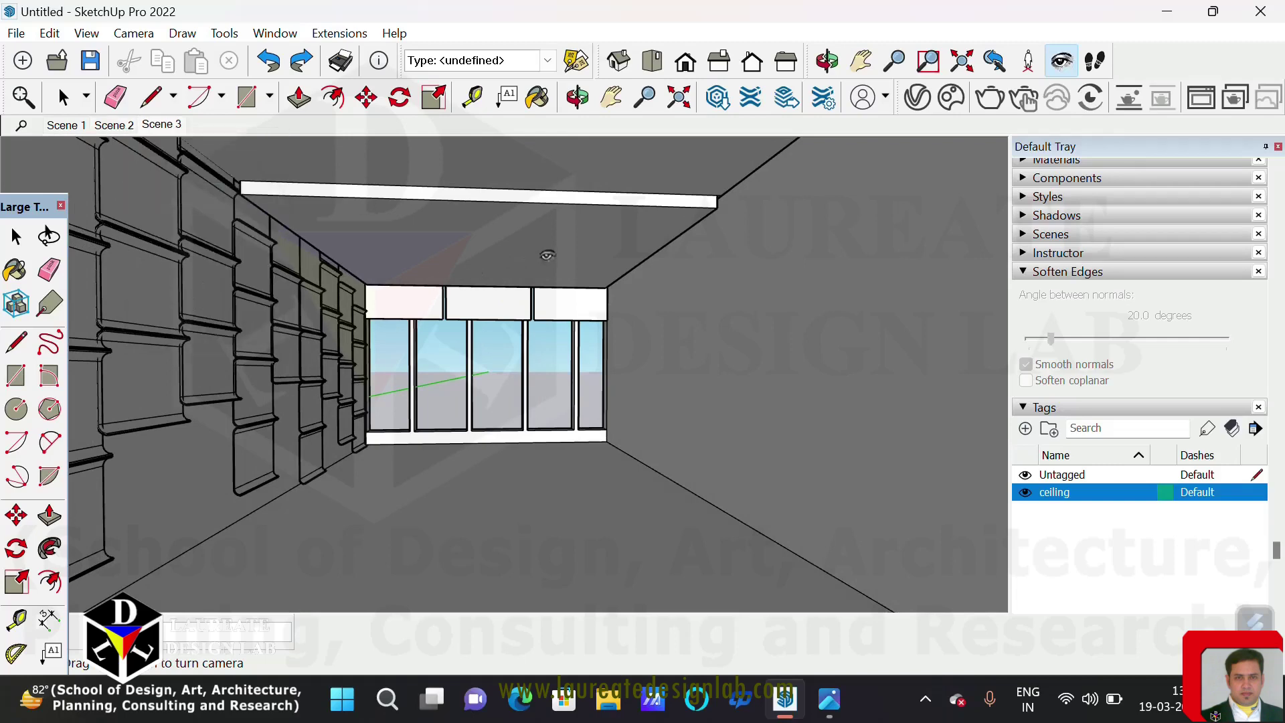
- Orbit to face the room's open front and zoom in toward the windows
{"action": "scroll", "coordinate": [537, 271], "scroll_direction": "down", "scroll_amount": 5}
{"action": "scroll", "coordinate": [537, 272], "scroll_direction": "down", "scroll_amount": 5}
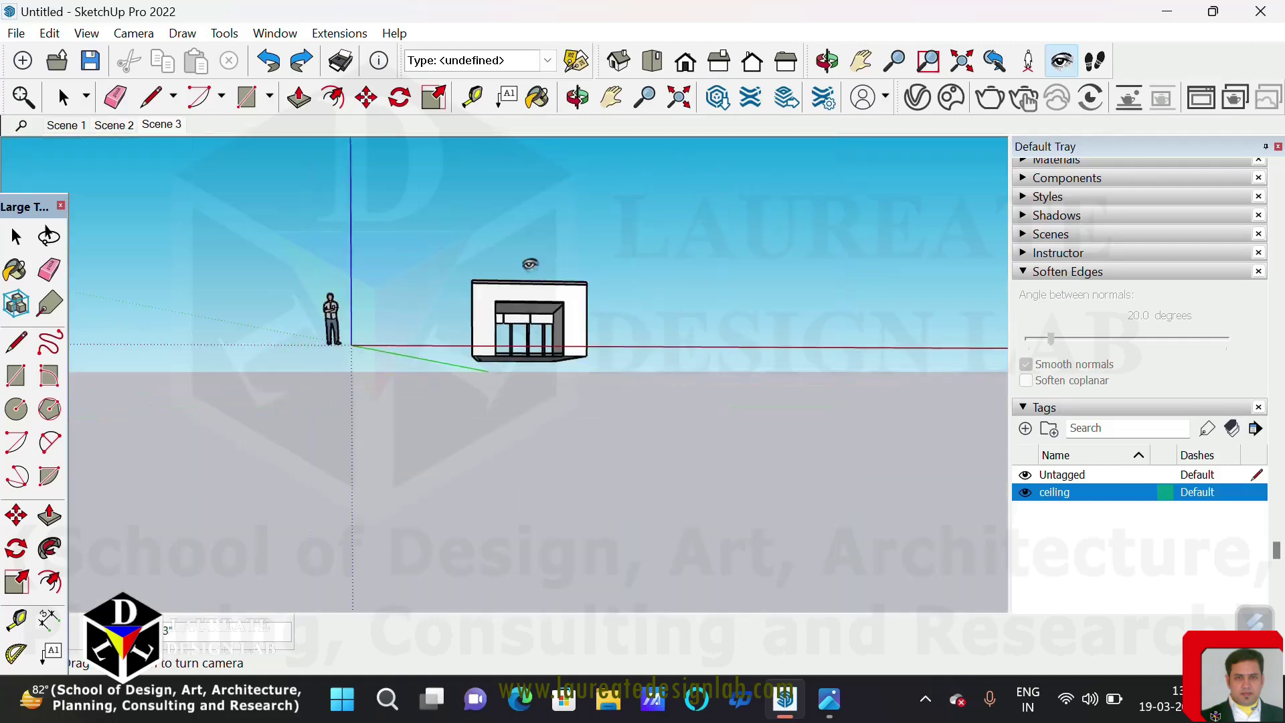
{"action": "middle_click_drag", "start_coordinate": [538, 272], "coordinate": [545, 339]}
{"action": "scroll", "coordinate": [544, 339], "scroll_direction": "up", "scroll_amount": 8}
{"action": "scroll", "coordinate": [544, 339], "scroll_direction": "up", "scroll_amount": 5}
{"action": "scroll", "coordinate": [542, 333], "scroll_direction": "down", "scroll_amount": 5}
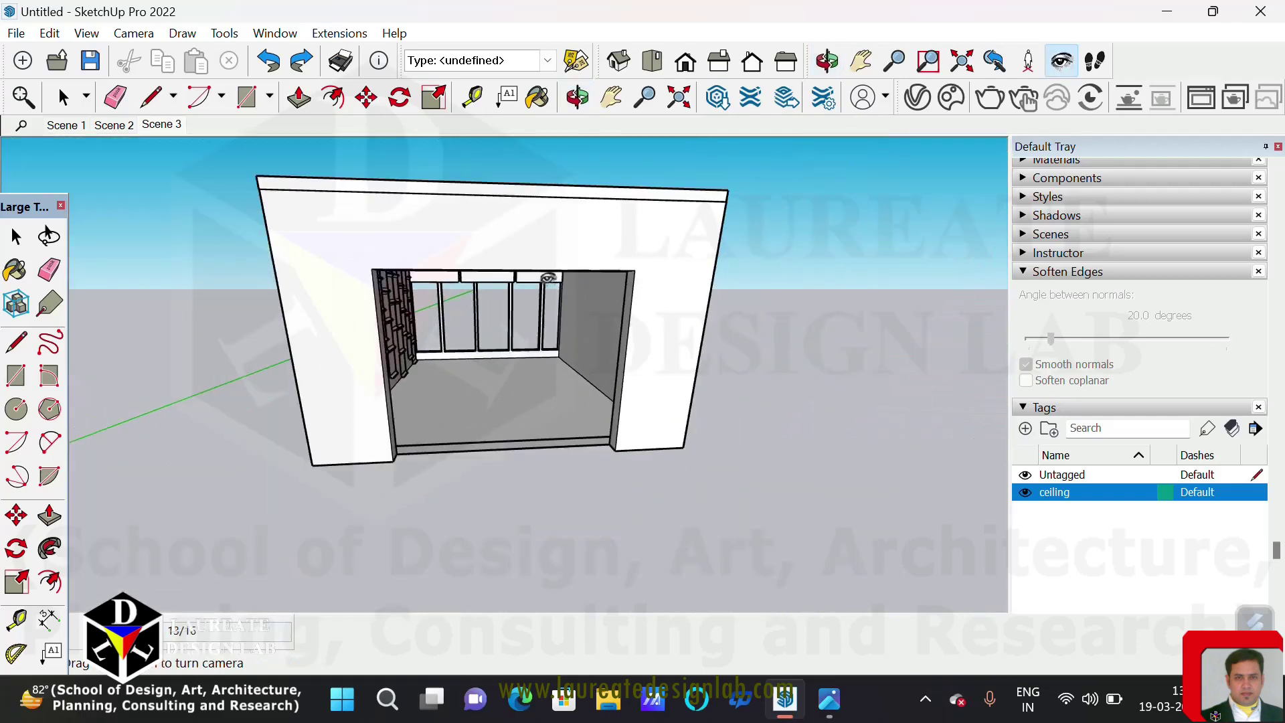
{"action": "left_click_drag", "start_coordinate": [542, 308], "coordinate": [488, 278]}
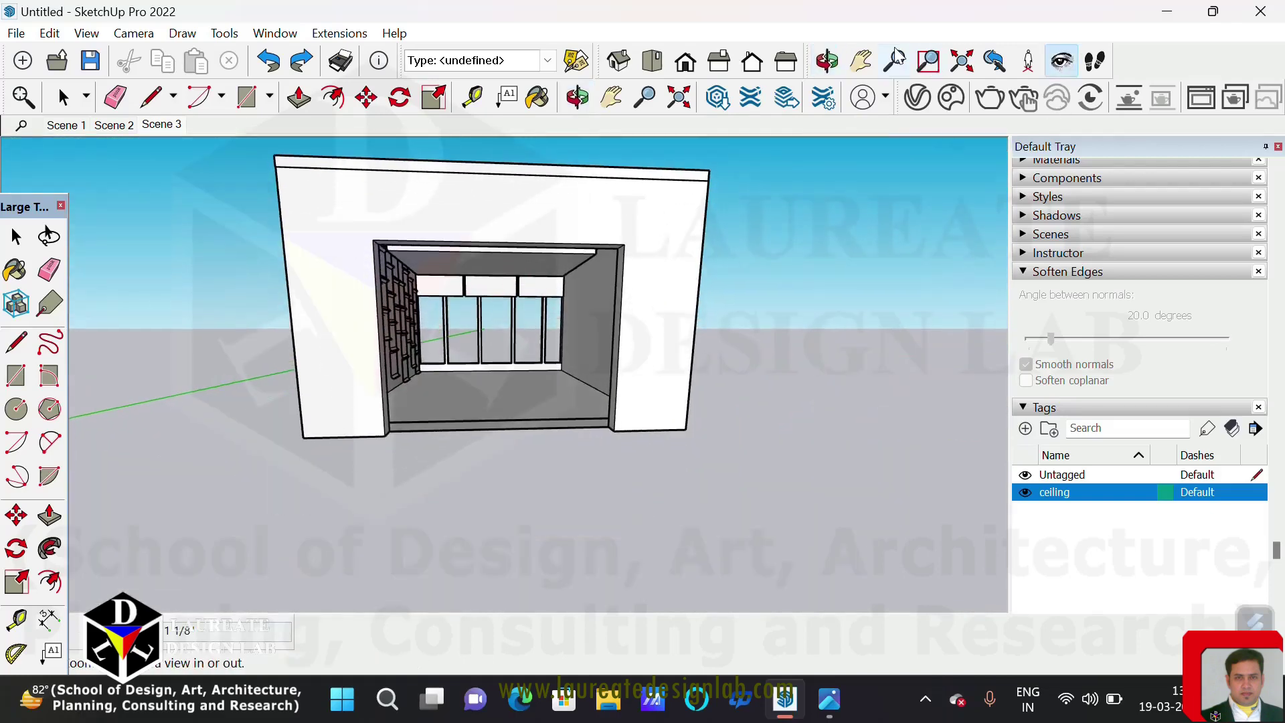
{"action": "left_click", "coordinate": [896, 61]}
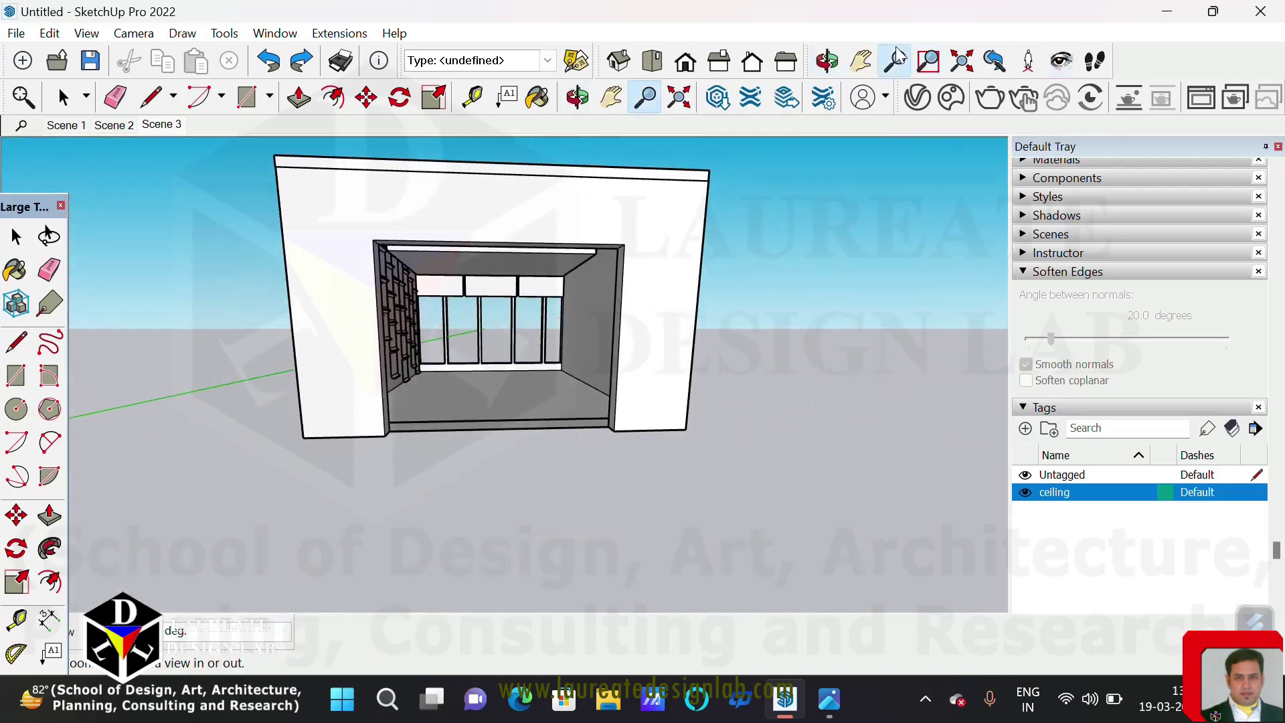
{"action": "mouse_move", "coordinate": [544, 387]}
{"action": "left_mouse_down"}
{"action": "mouse_move", "coordinate": [540, 287]}
{"action": "mouse_move", "coordinate": [523, 354]}
{"action": "mouse_move", "coordinate": [525, 286]}
{"action": "left_mouse_up"}
{"action": "mouse_move", "coordinate": [516, 387]}
{"action": "left_mouse_down"}
{"action": "mouse_move", "coordinate": [523, 365]}
{"action": "mouse_move", "coordinate": [527, 436]}
{"action": "left_mouse_up"}
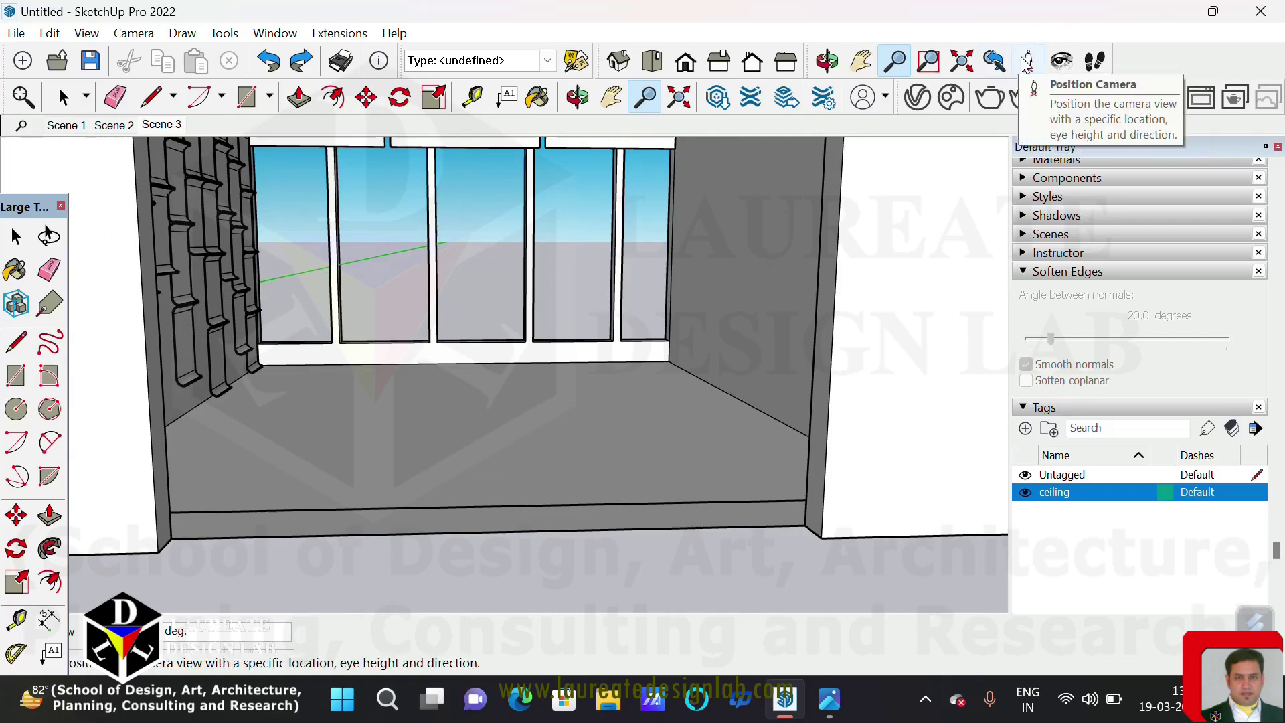
- Stand the camera at eye level facing the windows, update Scene 3, then view Scene 1
{"action": "left_click", "coordinate": [1026, 61]}
{"action": "left_click", "coordinate": [443, 529]}
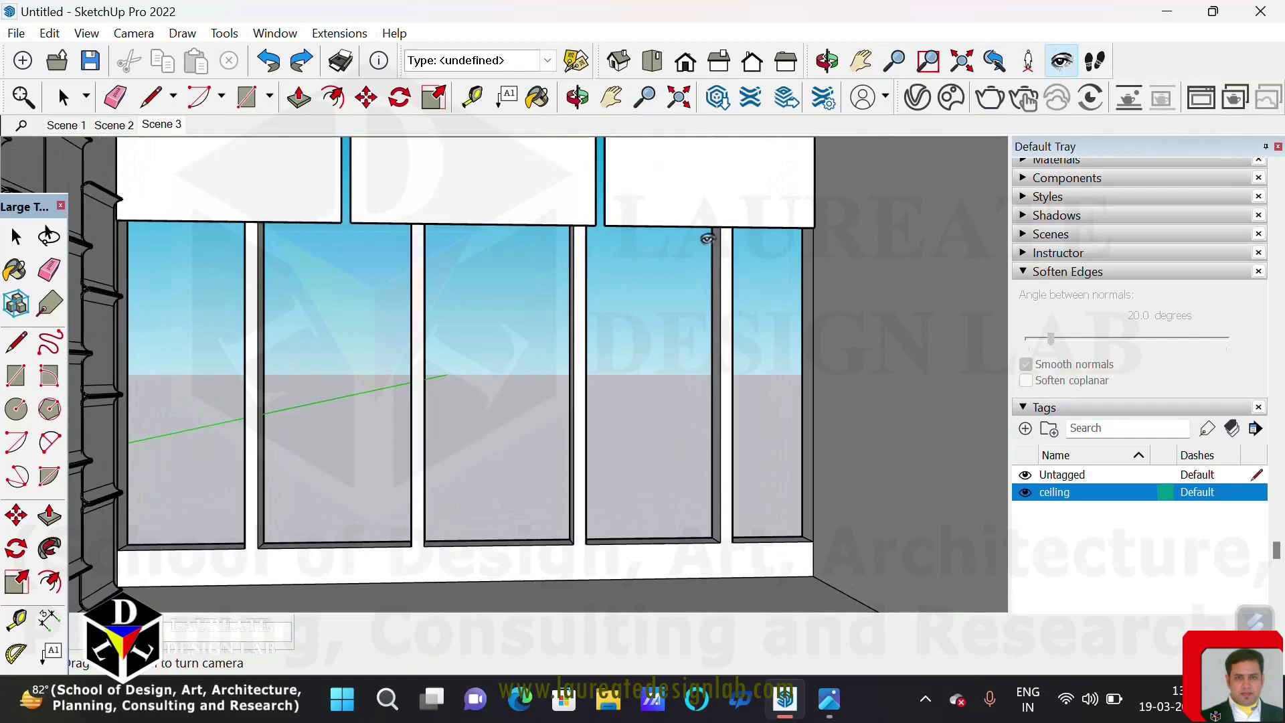
{"action": "right_click", "coordinate": [173, 126]}
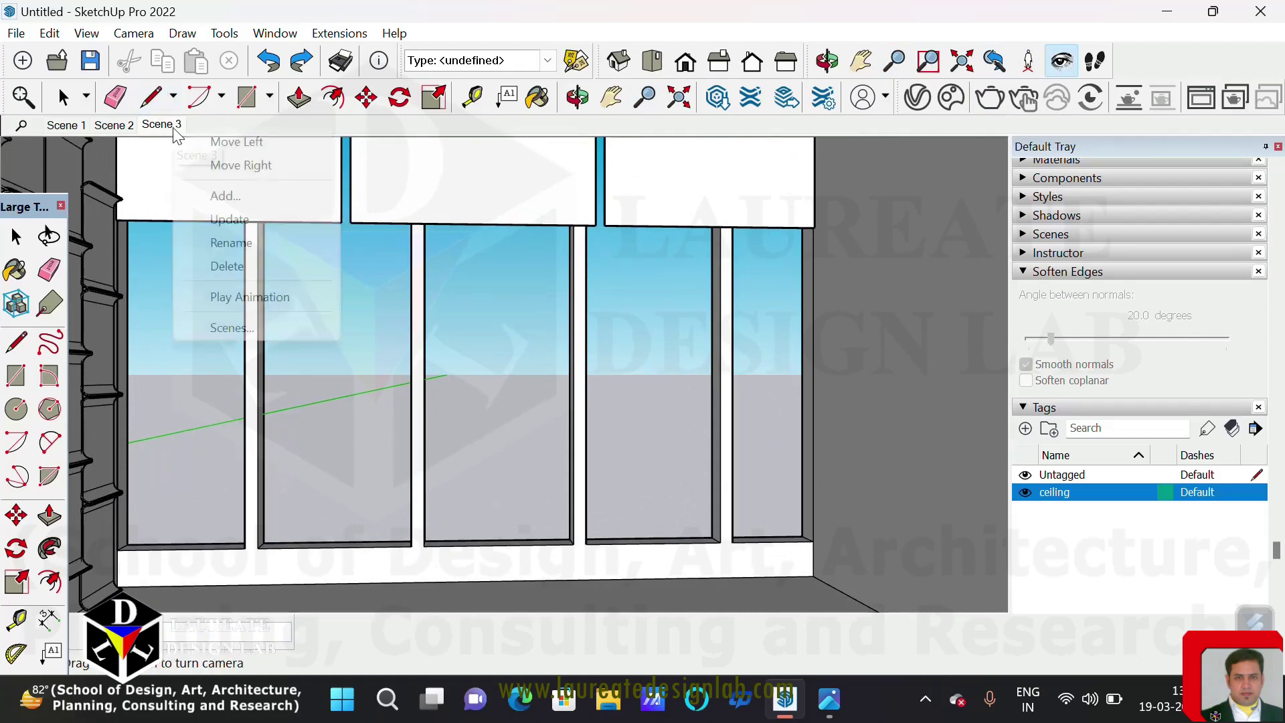
{"action": "left_click", "coordinate": [245, 219]}
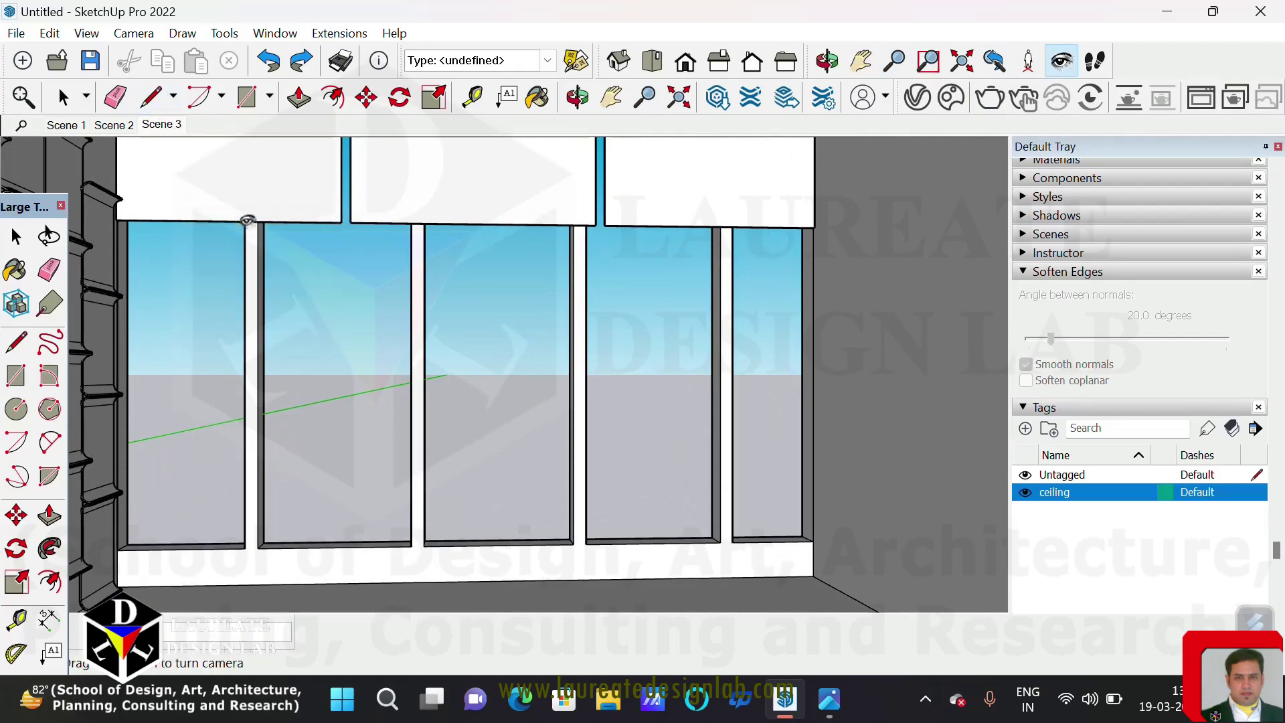
{"action": "left_click", "coordinate": [63, 126]}
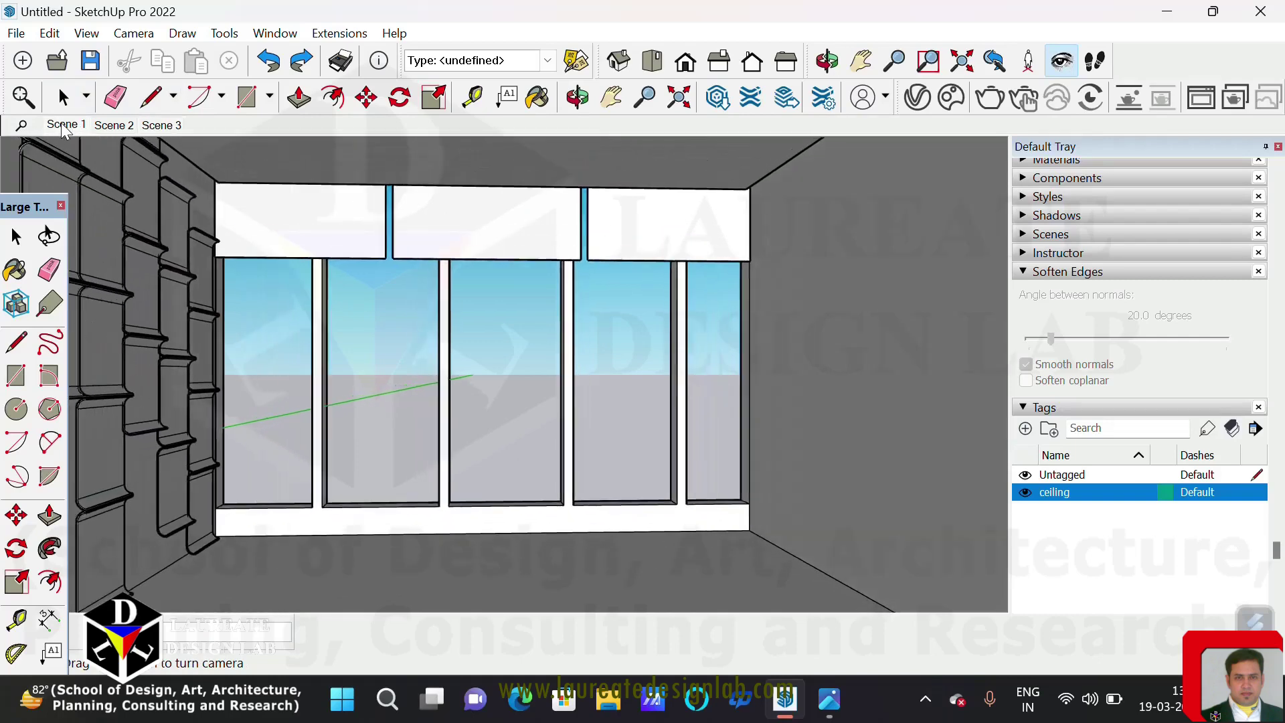
- Cycle through the scene tabs (Scene 2, 3, 2, 3, 1), ending on Scene 2
{"action": "left_click", "coordinate": [105, 125]}
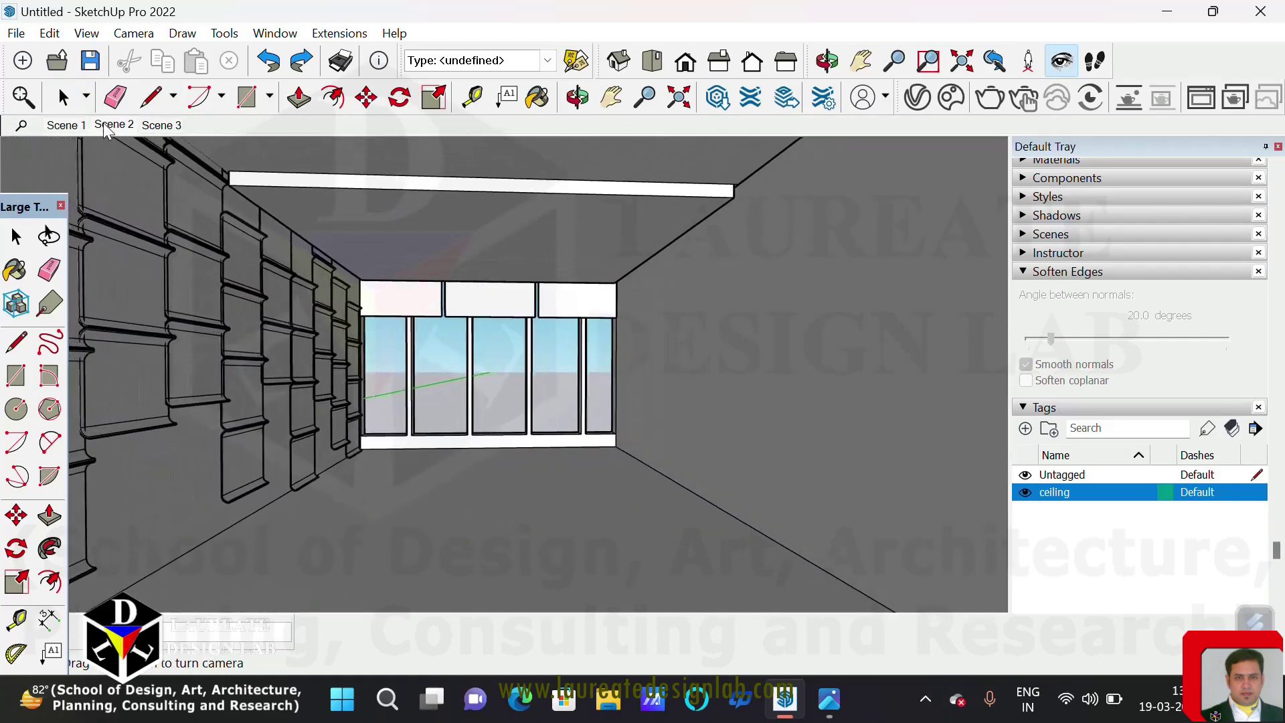
{"action": "left_click", "coordinate": [162, 127]}
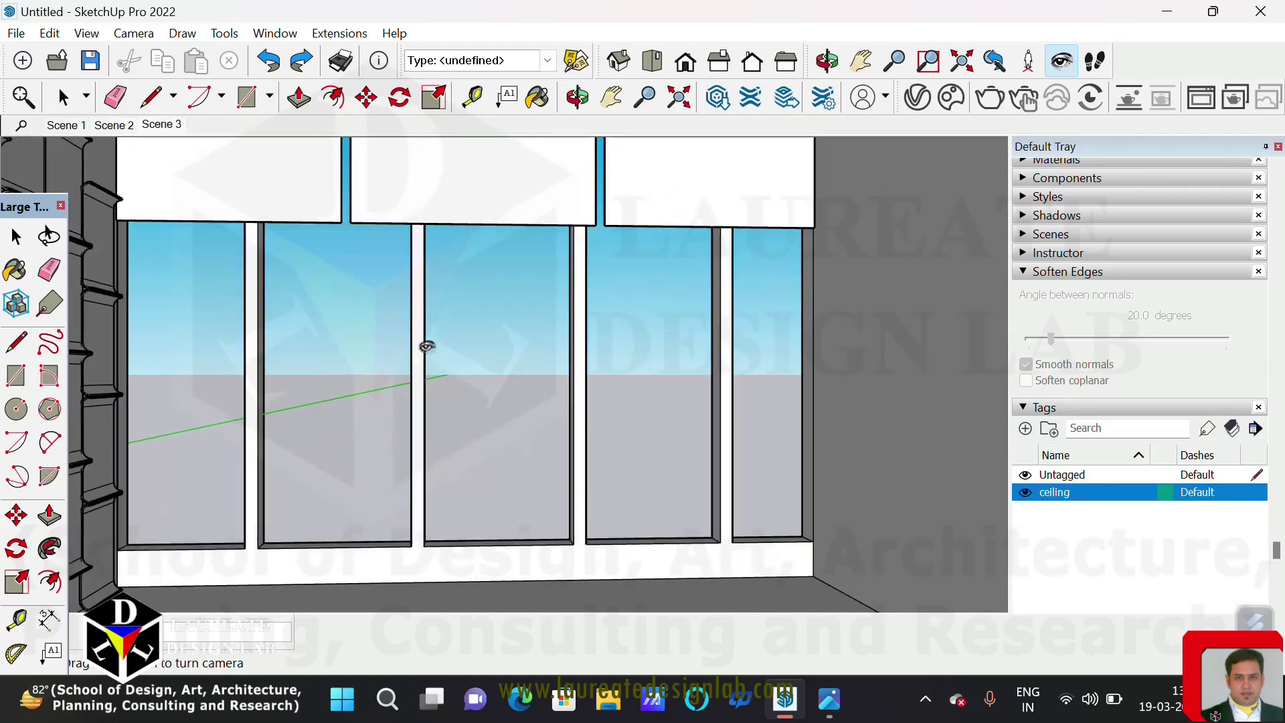
{"action": "left_click", "coordinate": [109, 125]}
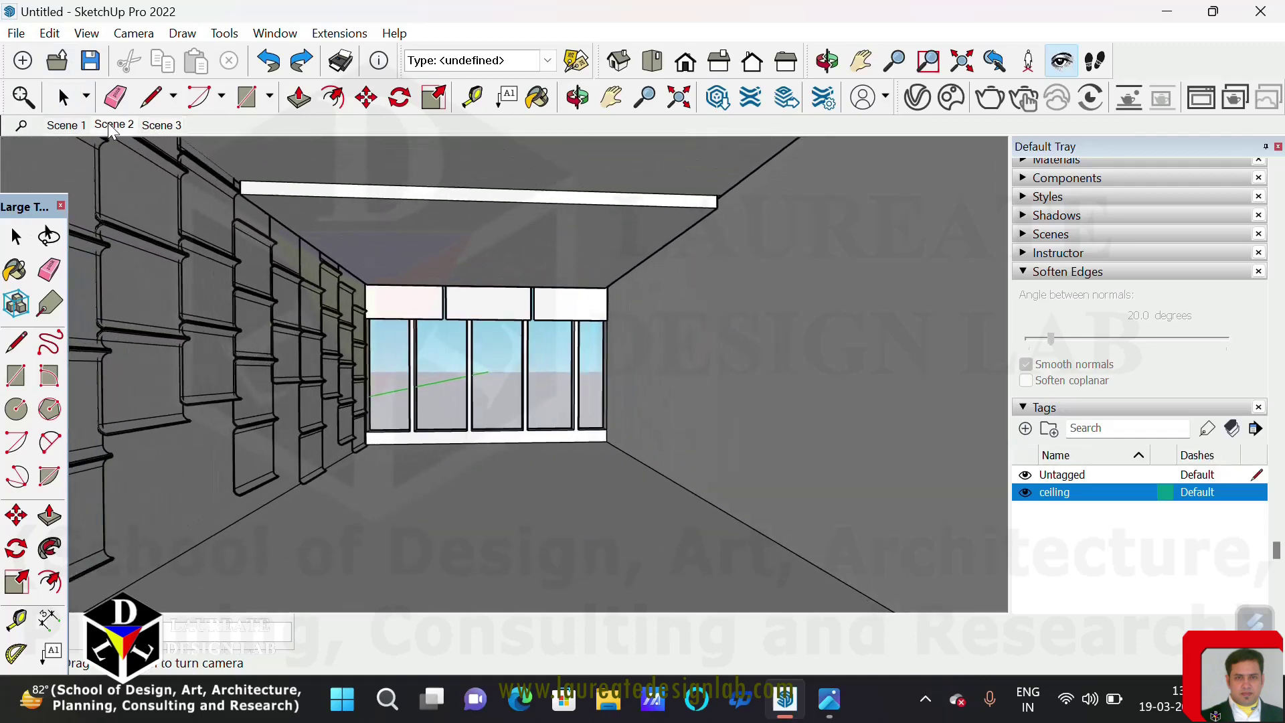
{"action": "left_click", "coordinate": [152, 129]}
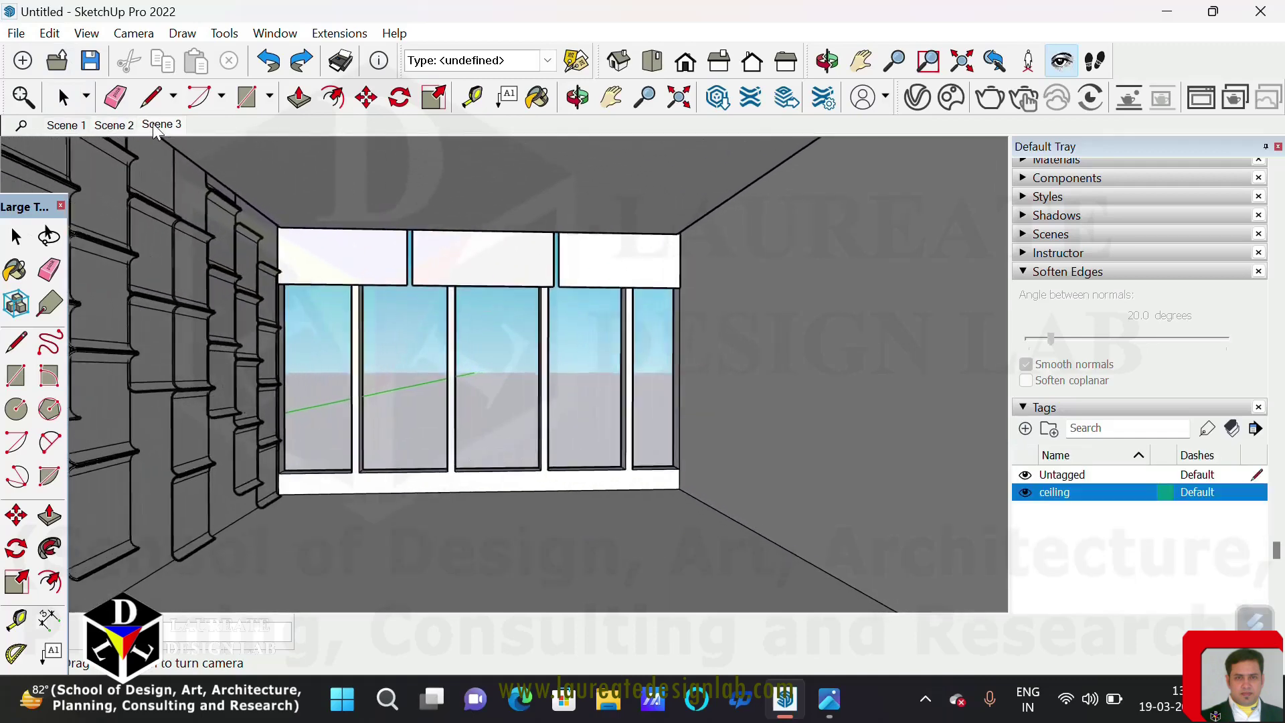
{"action": "left_click", "coordinate": [65, 126]}
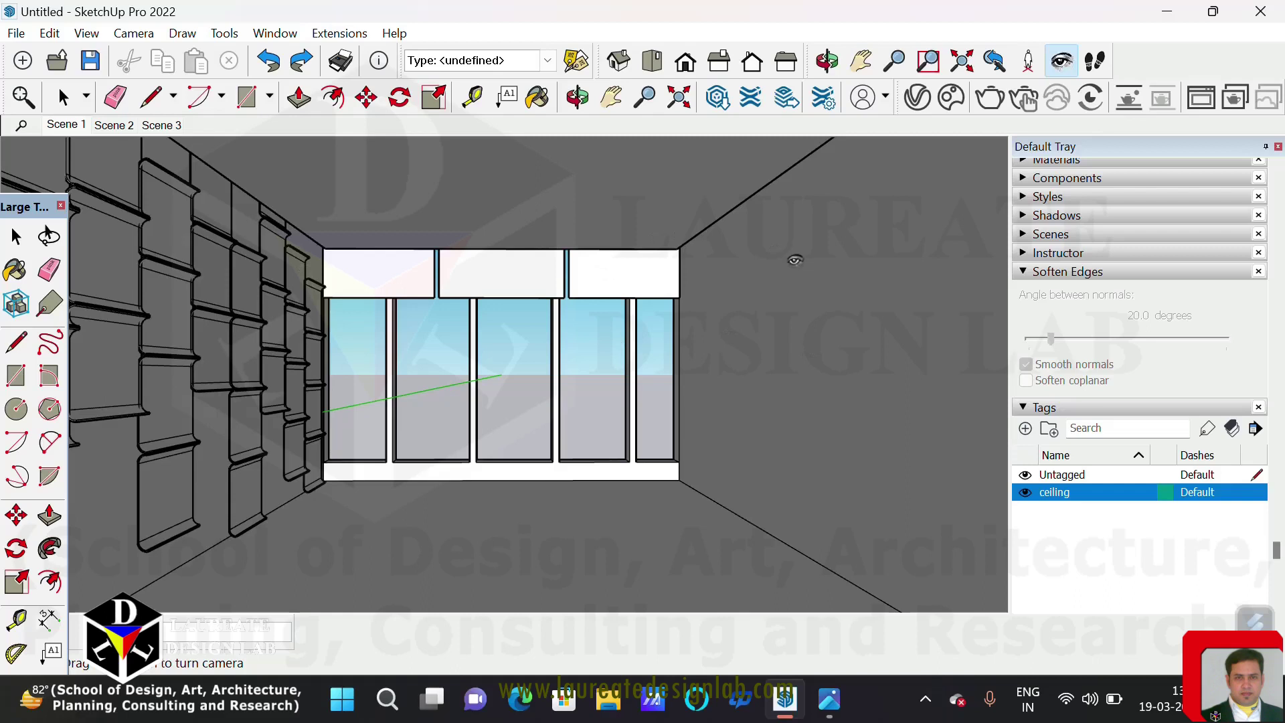
{"action": "left_click", "coordinate": [113, 125]}
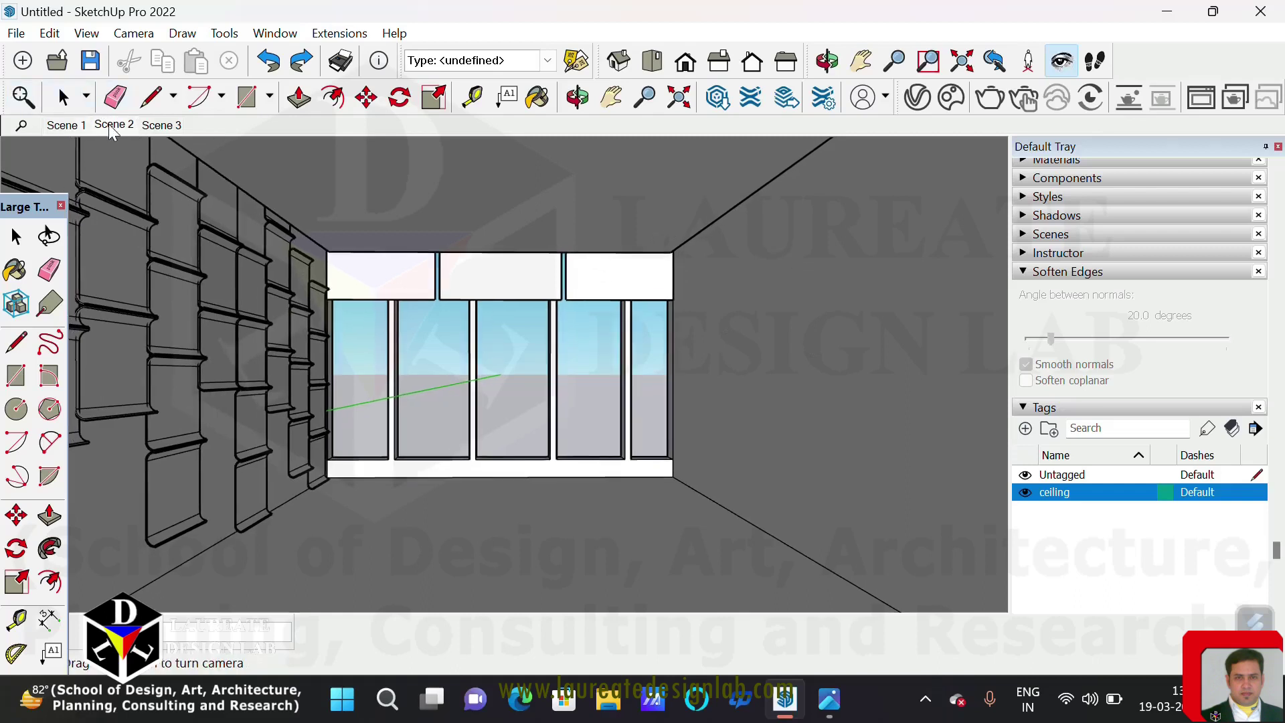